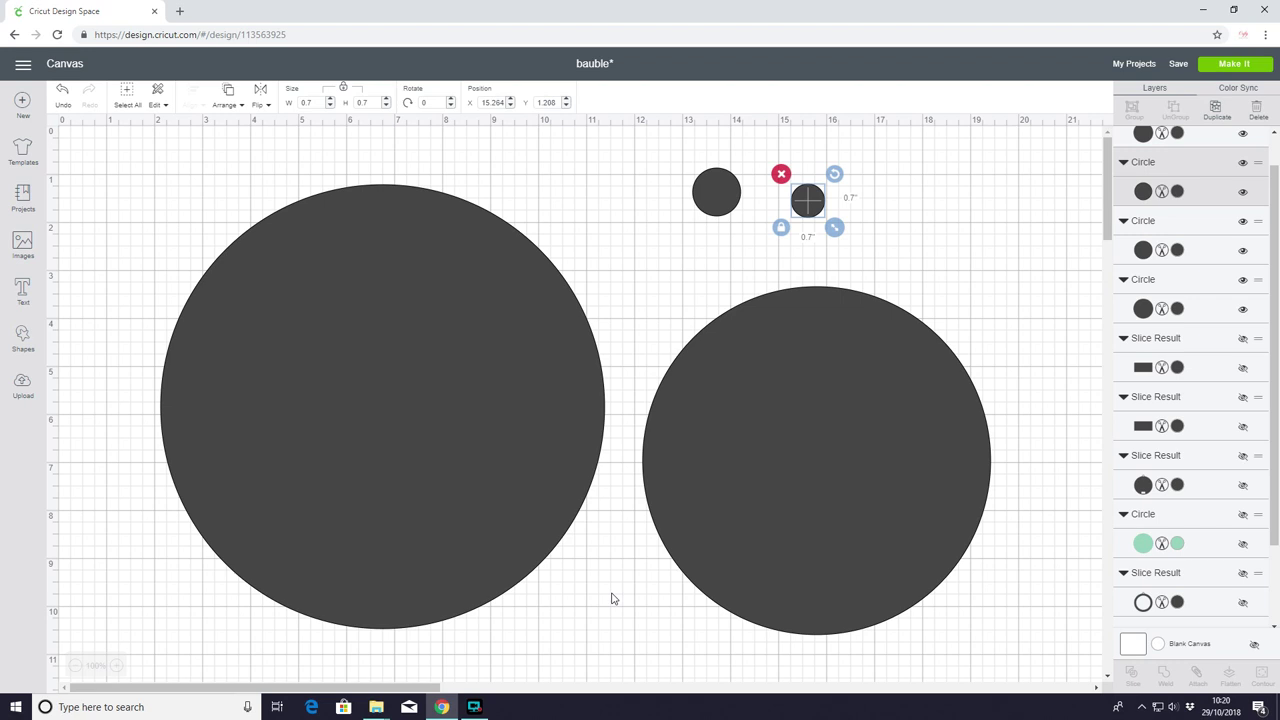
Step: Move the 7.262-inch circle onto the 9.262-inch circle and align the two on a common center
left_click(449, 413)
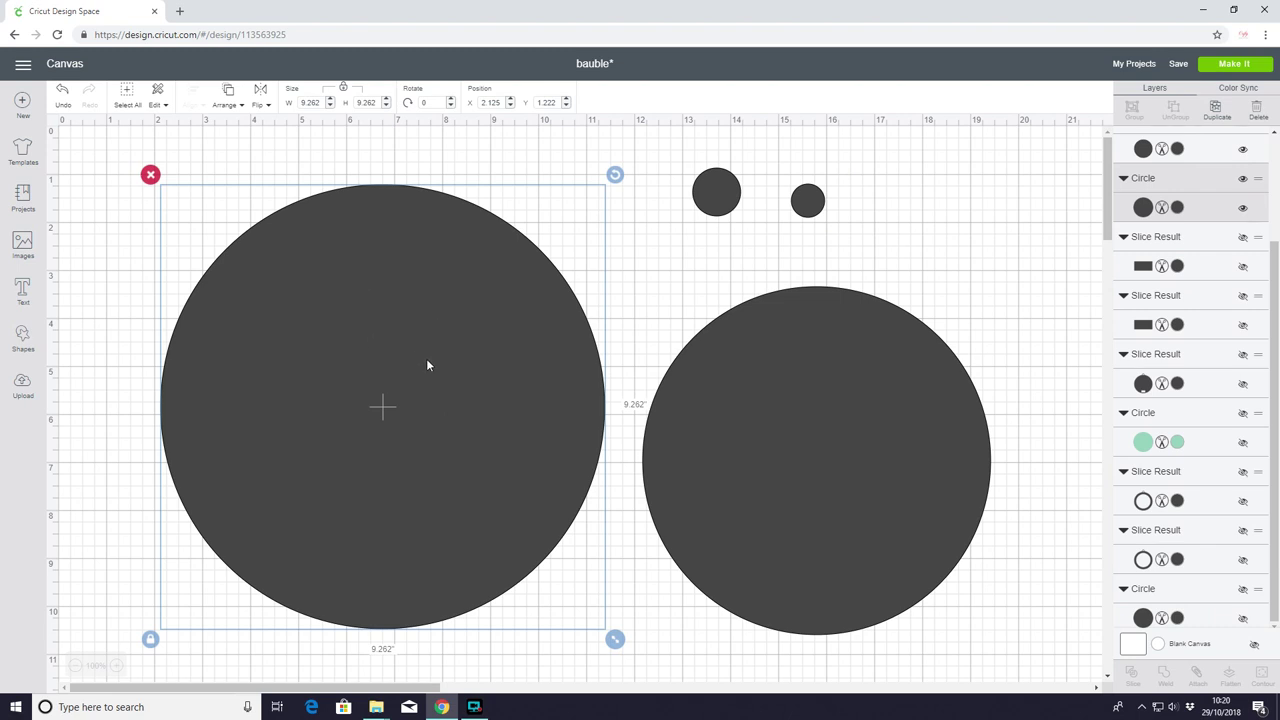
left_click(850, 403)
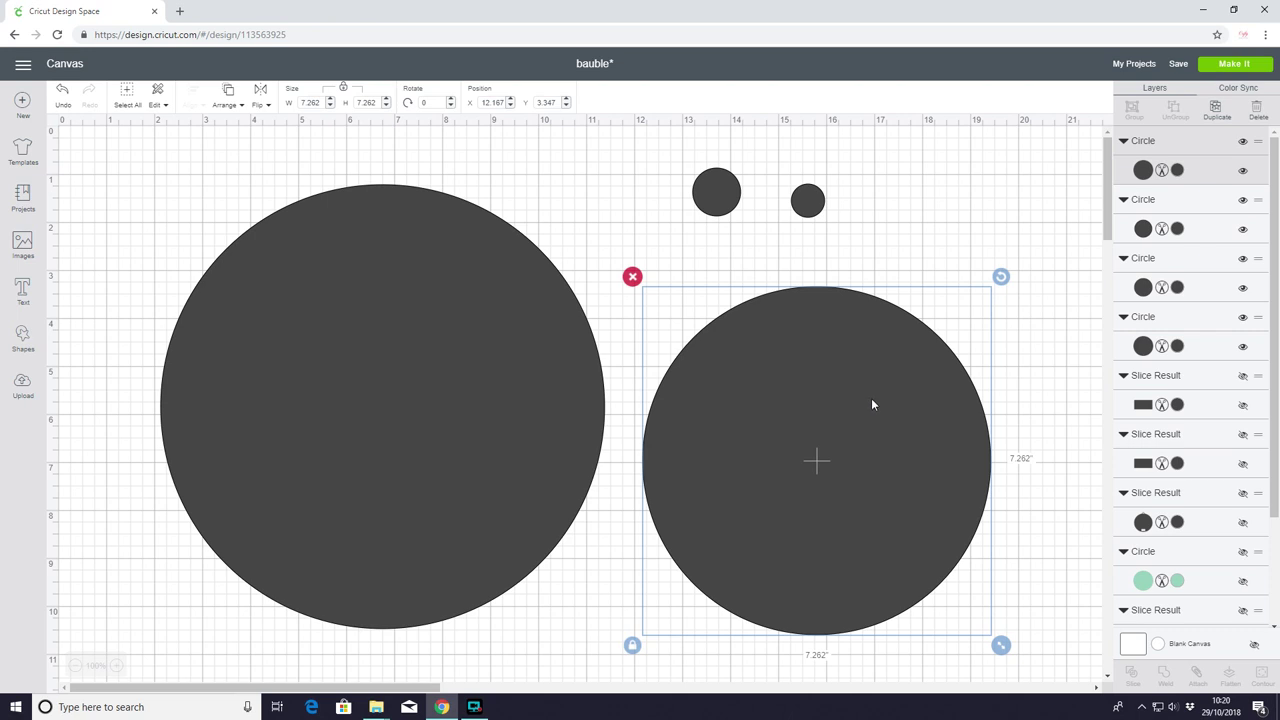
left_click(713, 192)
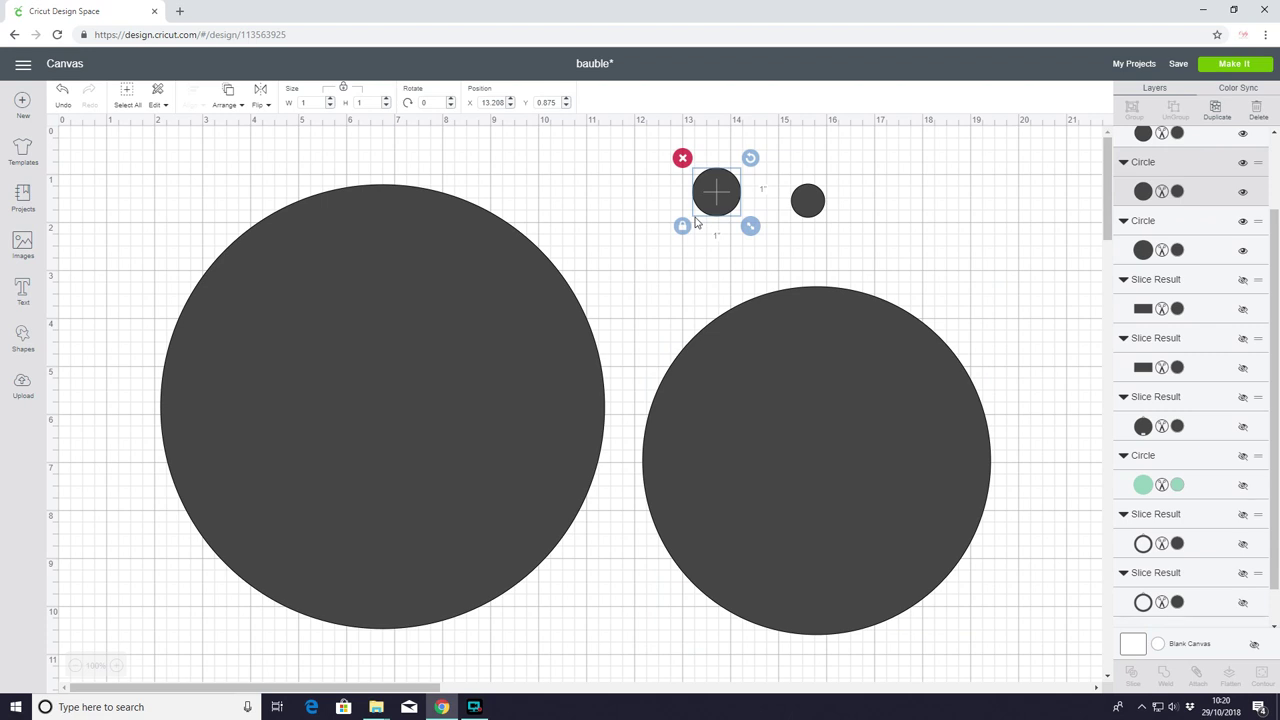
left_click(806, 204)
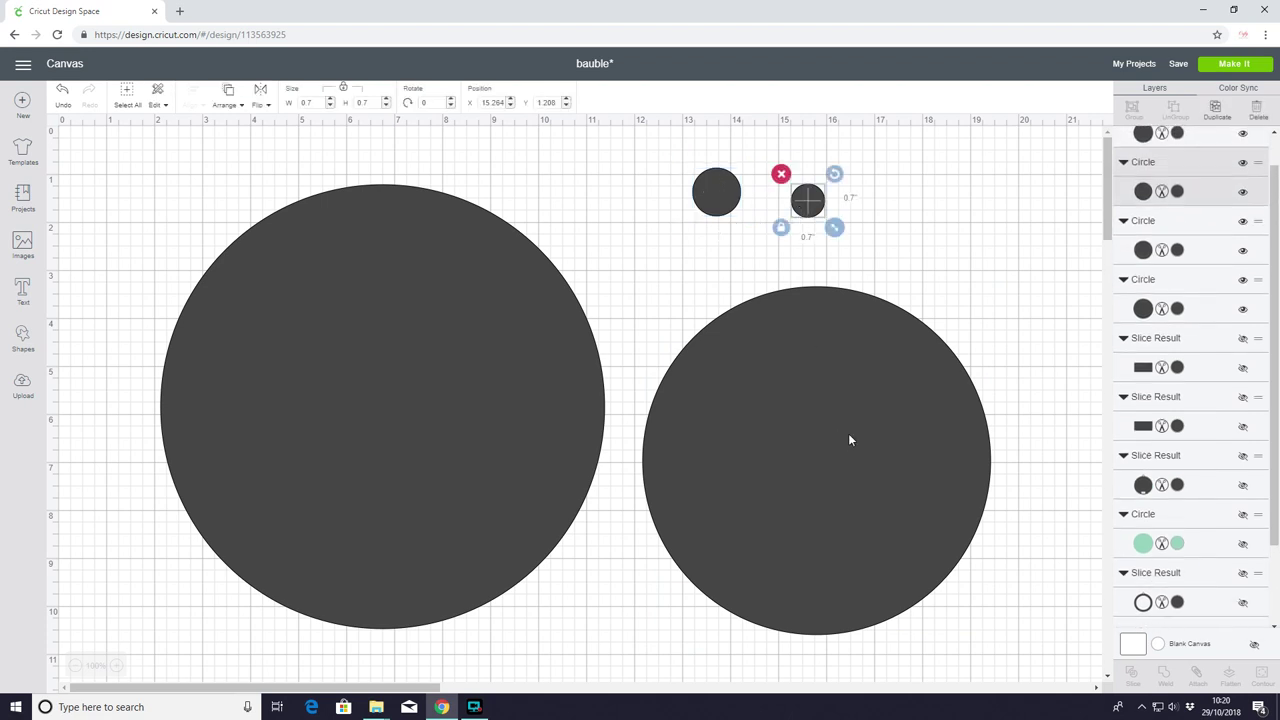
left_click_drag(832, 416, 395, 369)
left_click_drag(688, 356, 175, 539)
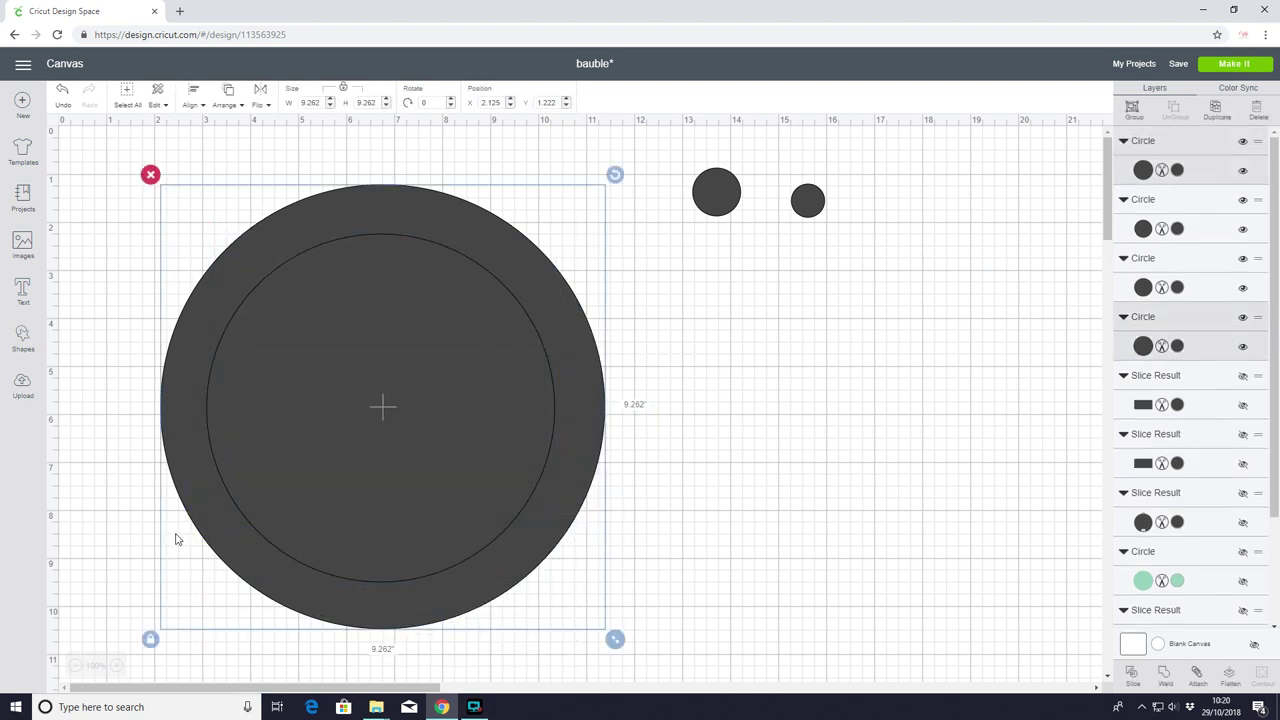
left_click(192, 104)
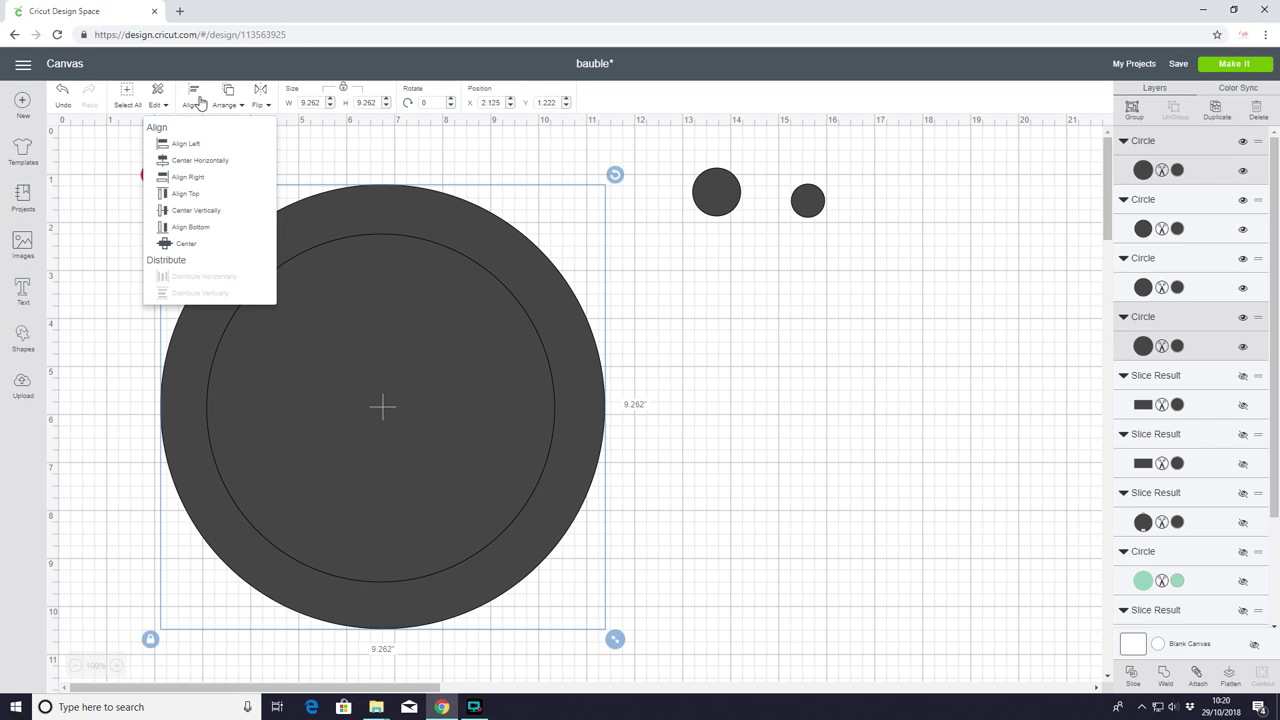
left_click(229, 243)
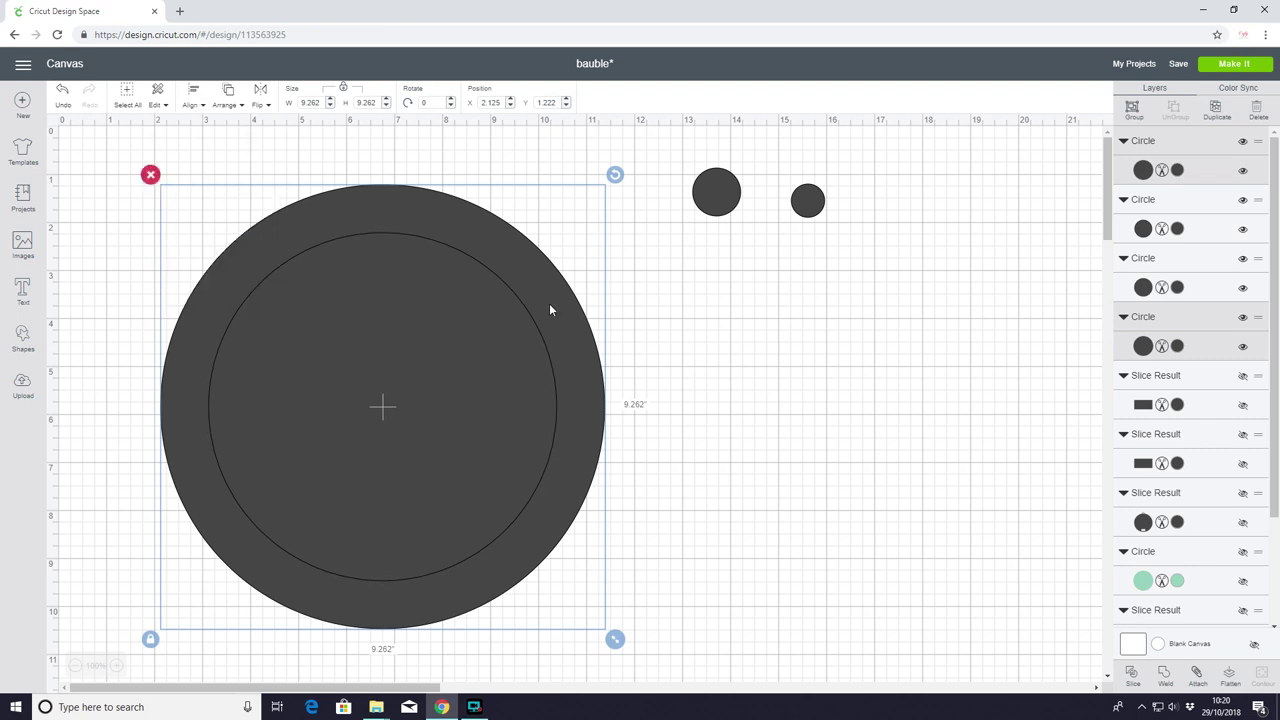
Step: Center the 0.7-inch circle on the 1-inch circle and group the two small circles
left_click_drag(808, 201, 716, 194)
left_click_drag(785, 175, 680, 232)
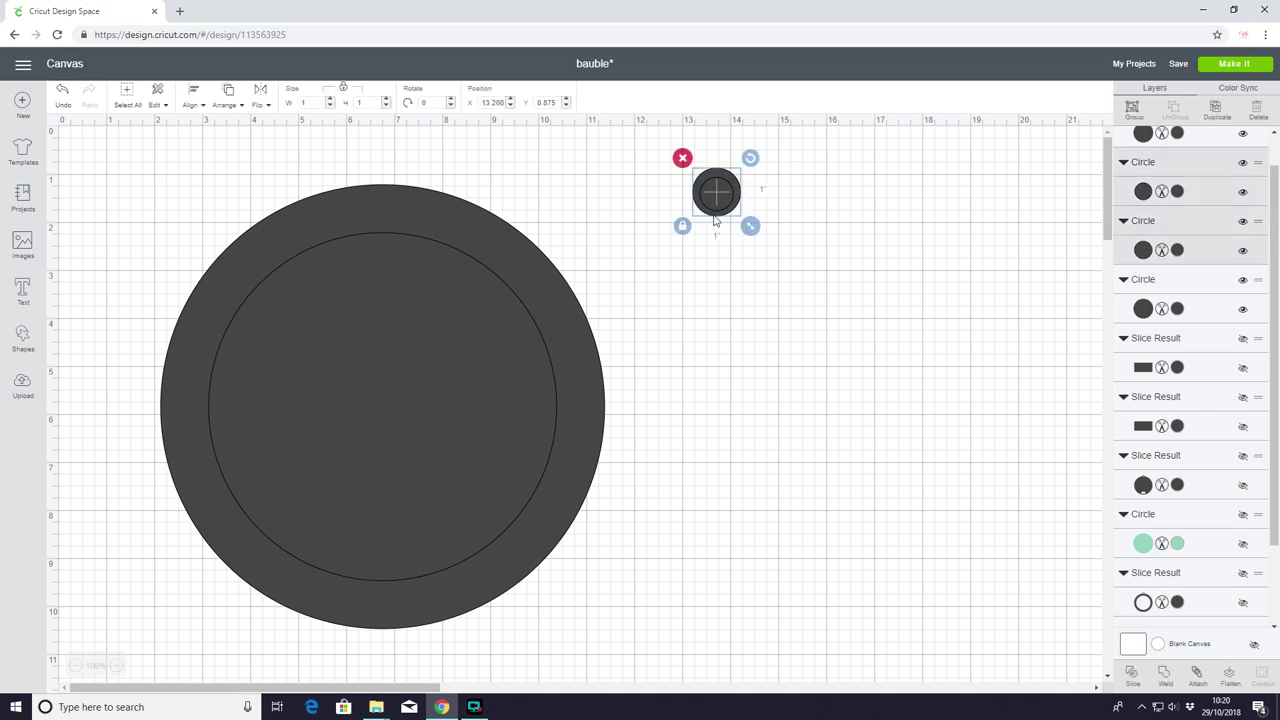
left_click(190, 100)
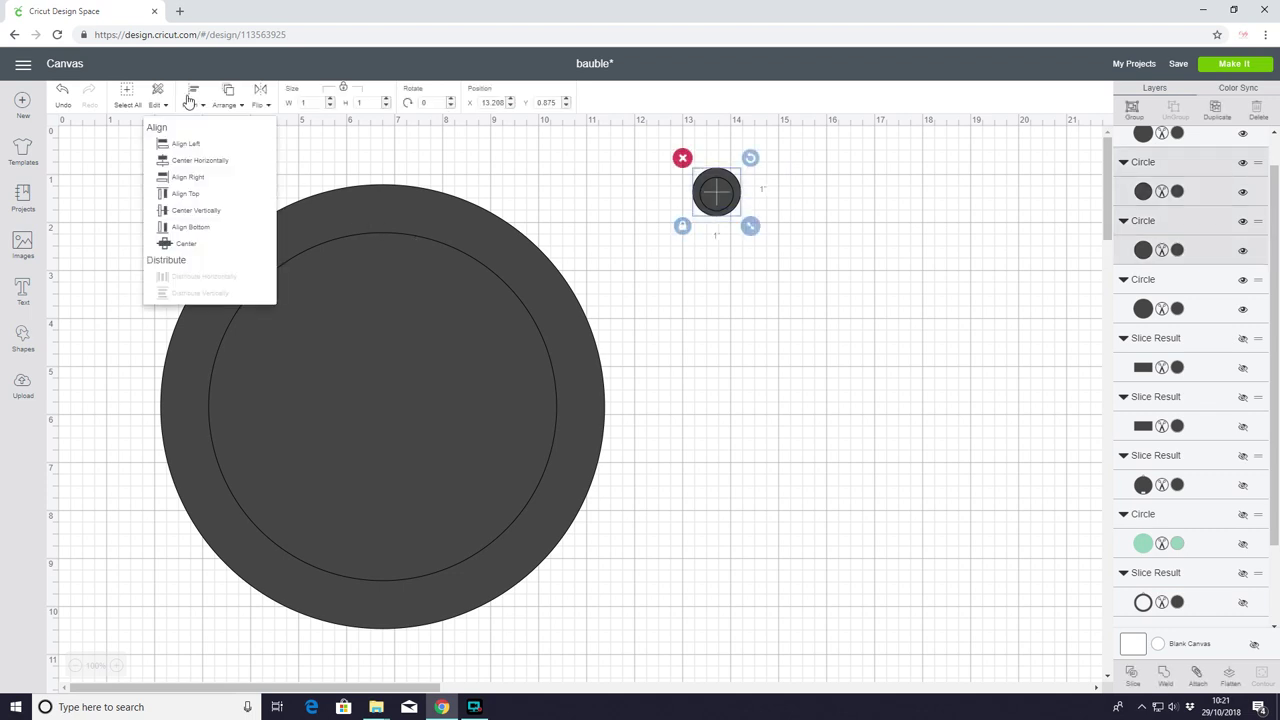
left_click(210, 246)
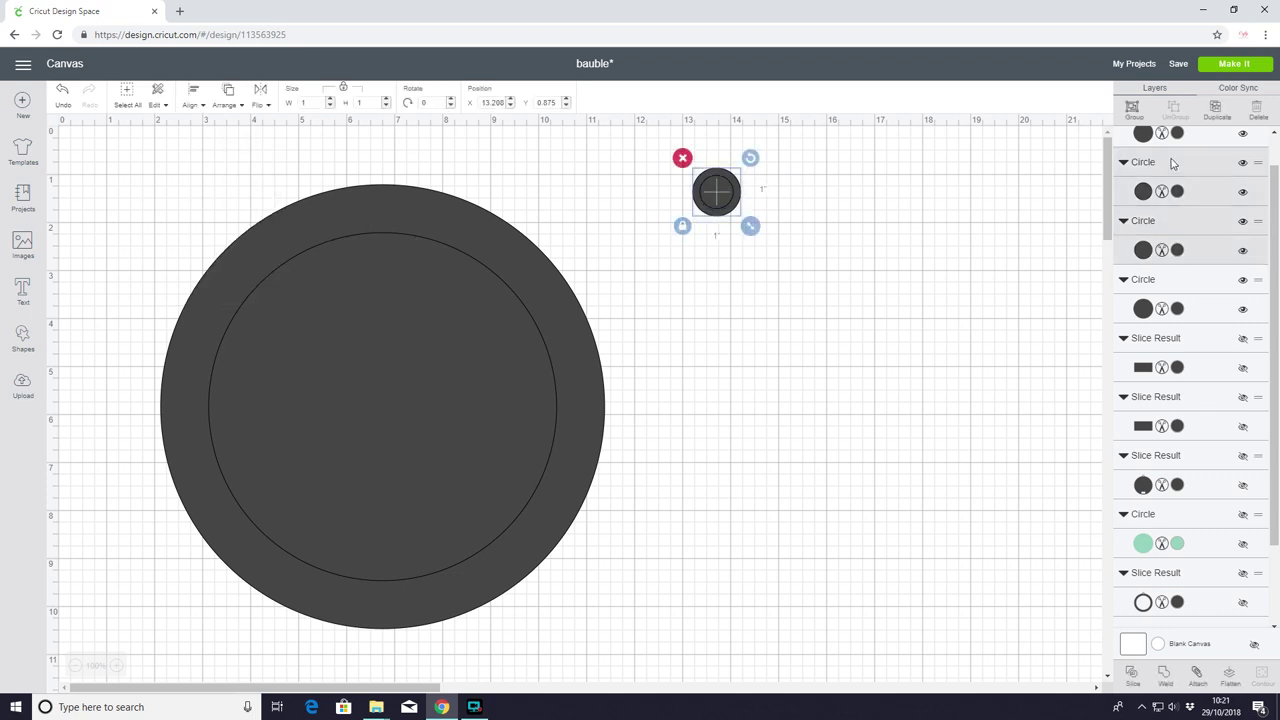
left_click(1134, 114)
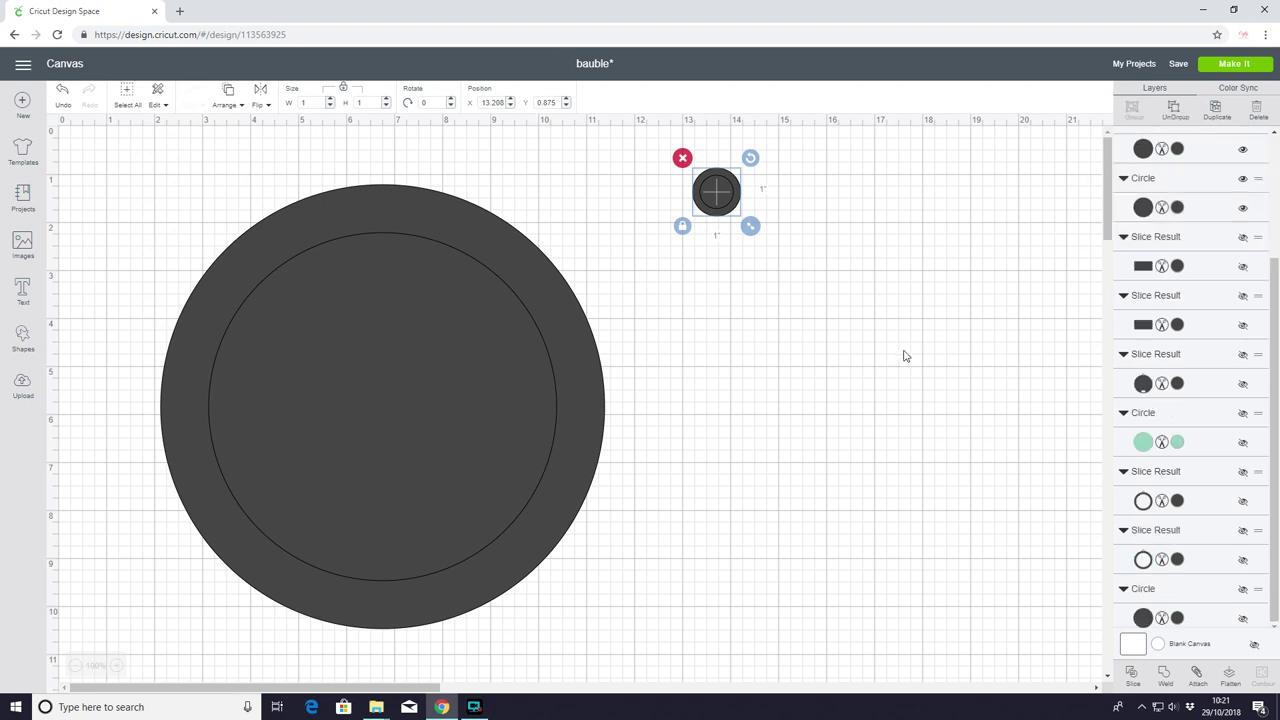
Step: Hide the 7.262-inch circle and place the small circle group over the large circle's top edge, centered horizontally at Y 0.472
left_click(389, 410)
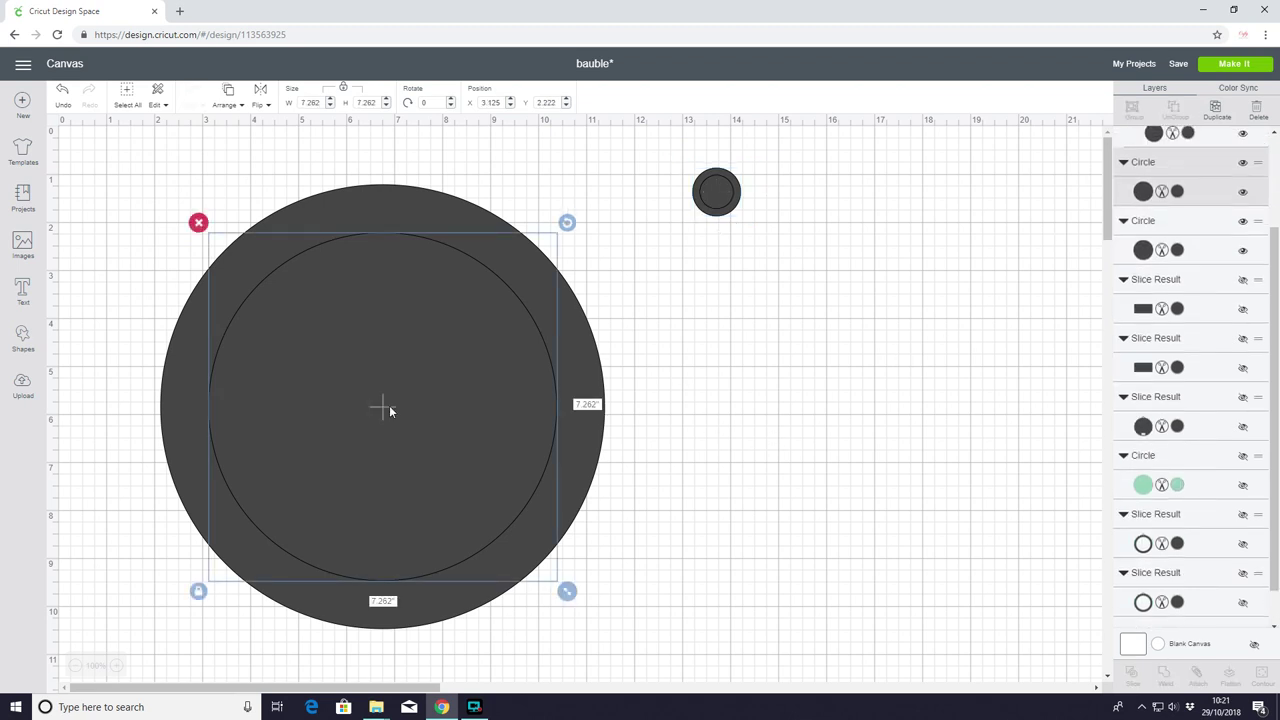
left_click(1243, 193)
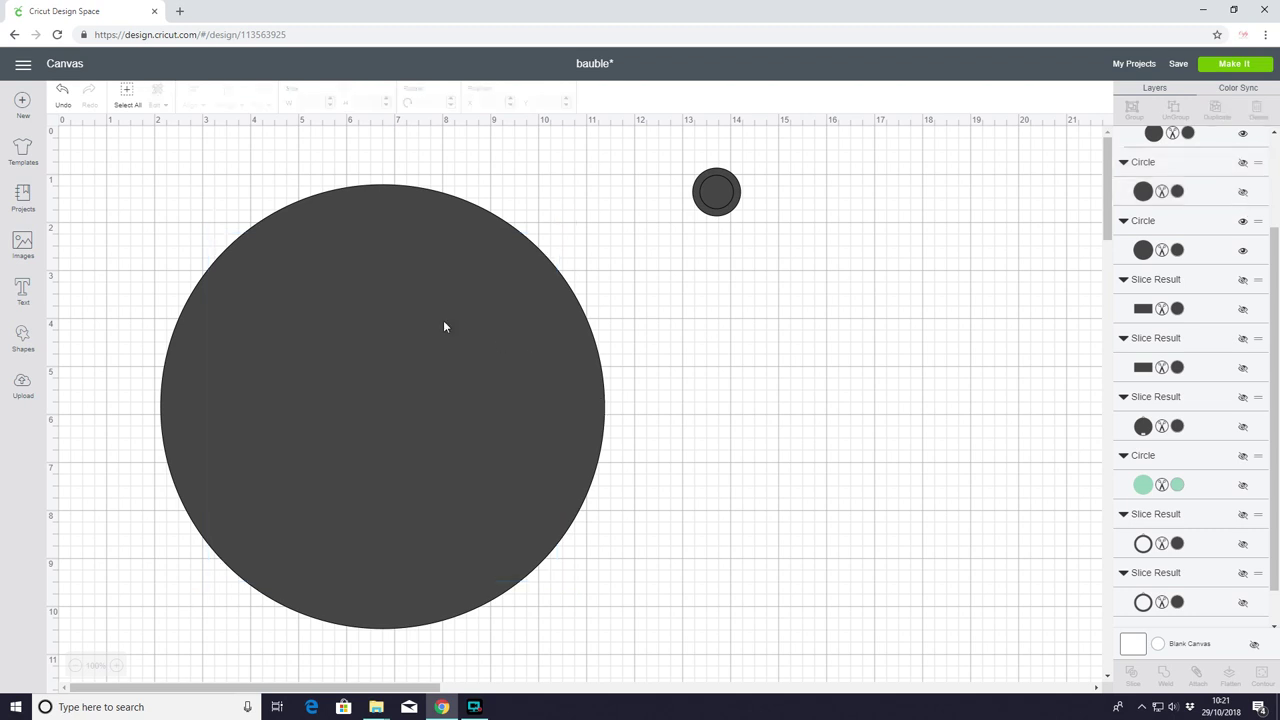
left_click(719, 194)
left_click_drag(719, 194, 378, 187)
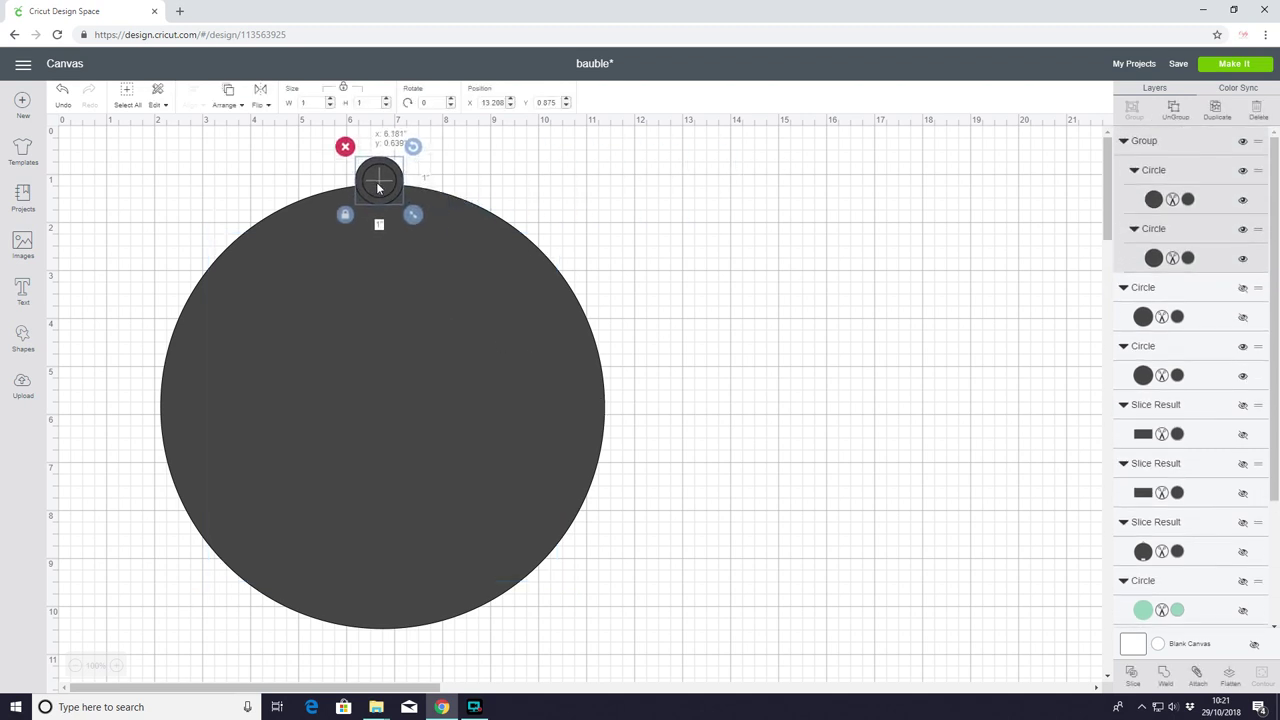
left_click(630, 189)
left_click_drag(689, 176, 198, 522)
left_click(191, 104)
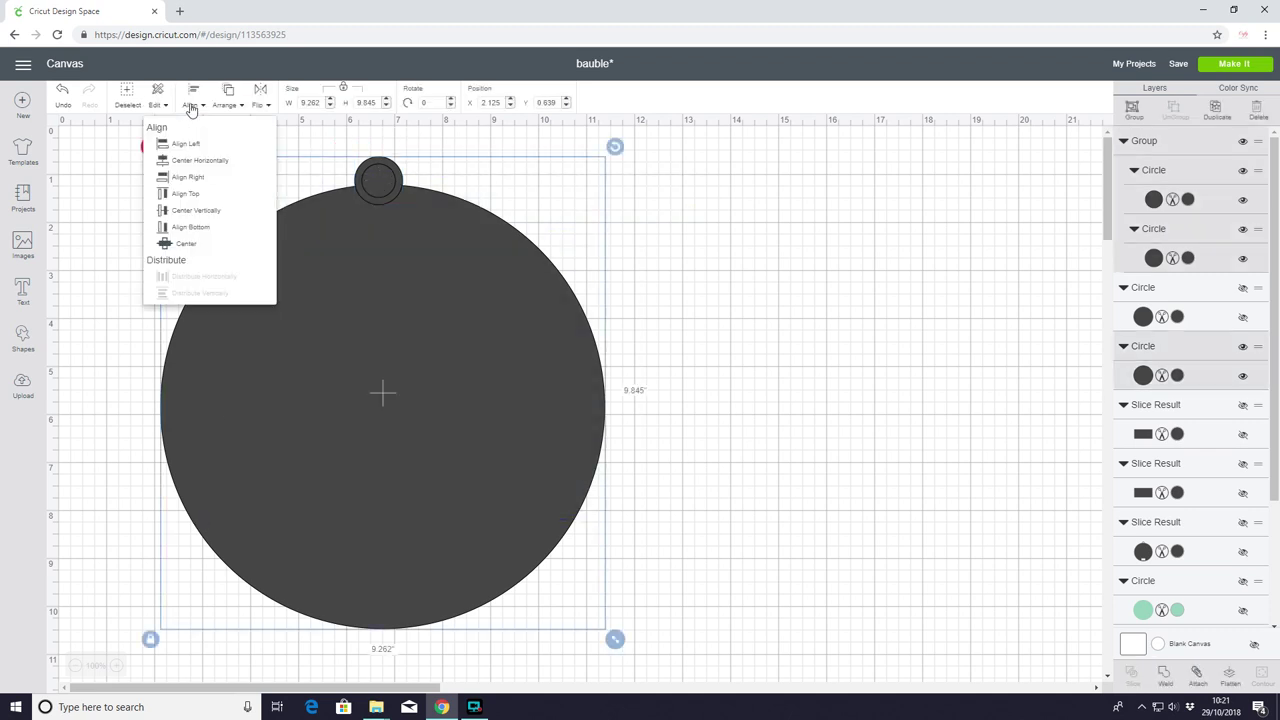
left_click(210, 162)
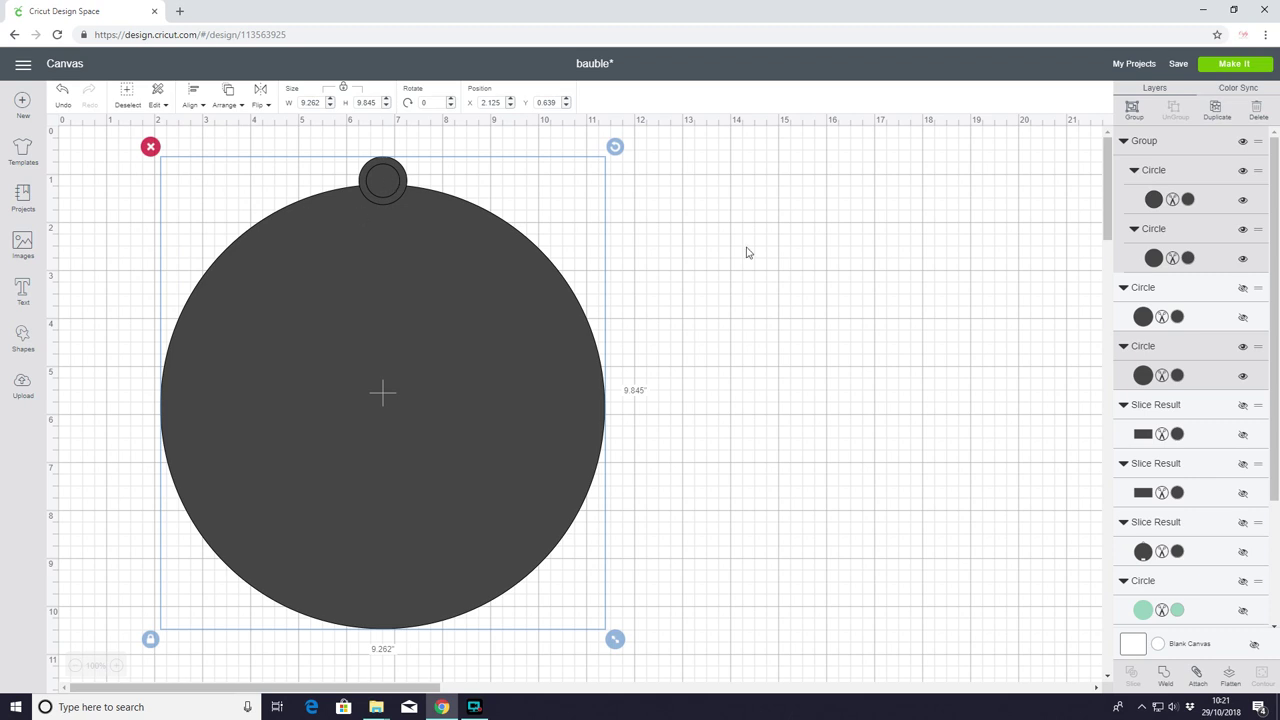
left_click(770, 260)
left_click(383, 172)
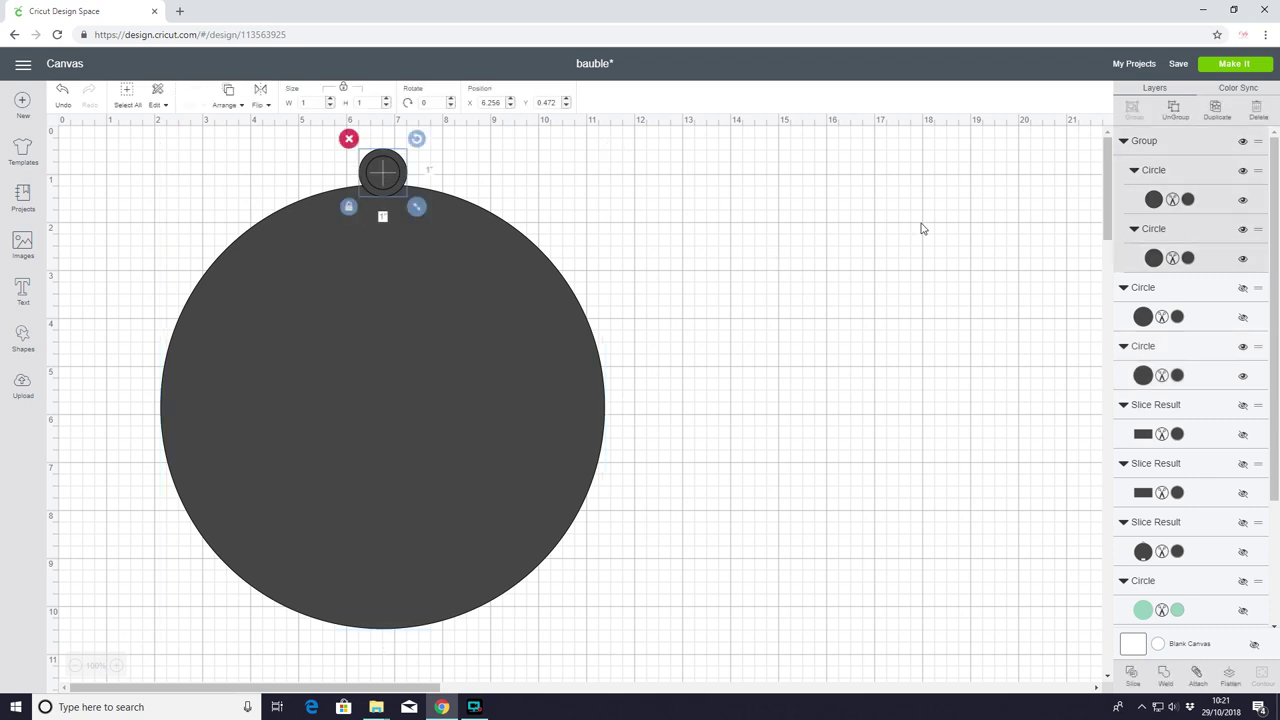
Step: Ungroup the small circles and weld the 1-inch circle to the large circle, keeping the 0.7-inch circle hidden
left_click(1175, 107)
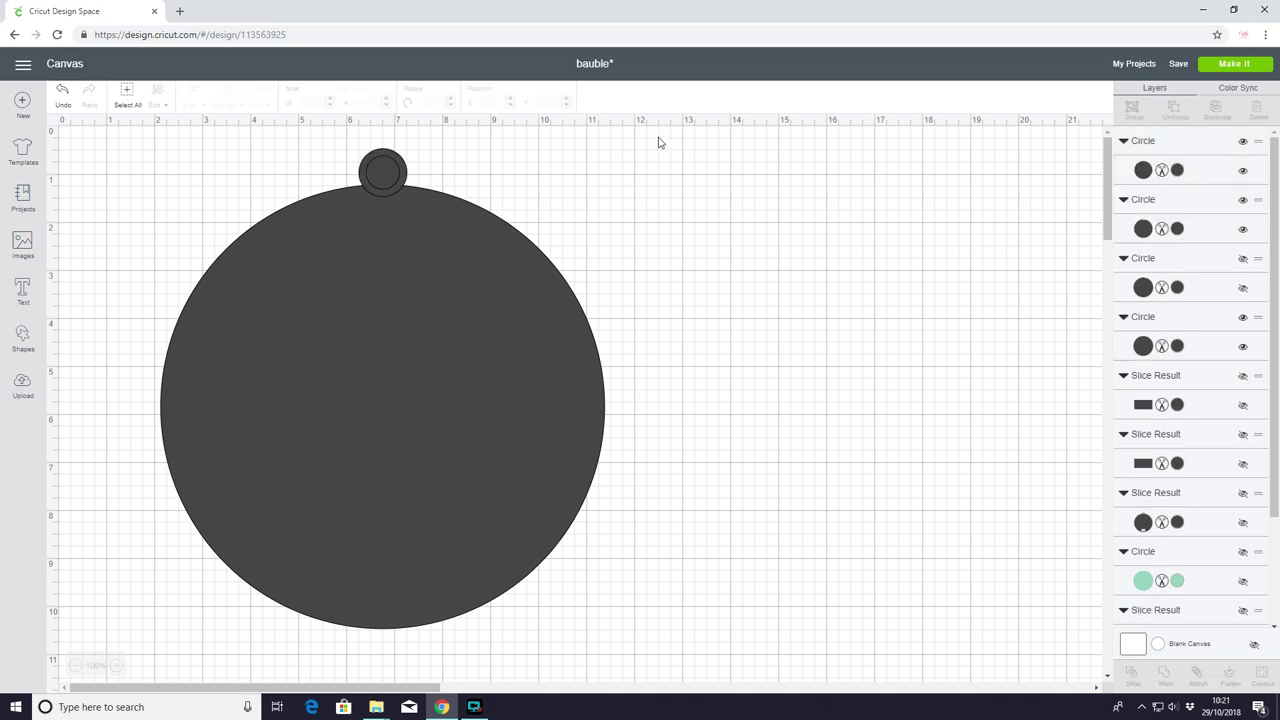
left_click(384, 168)
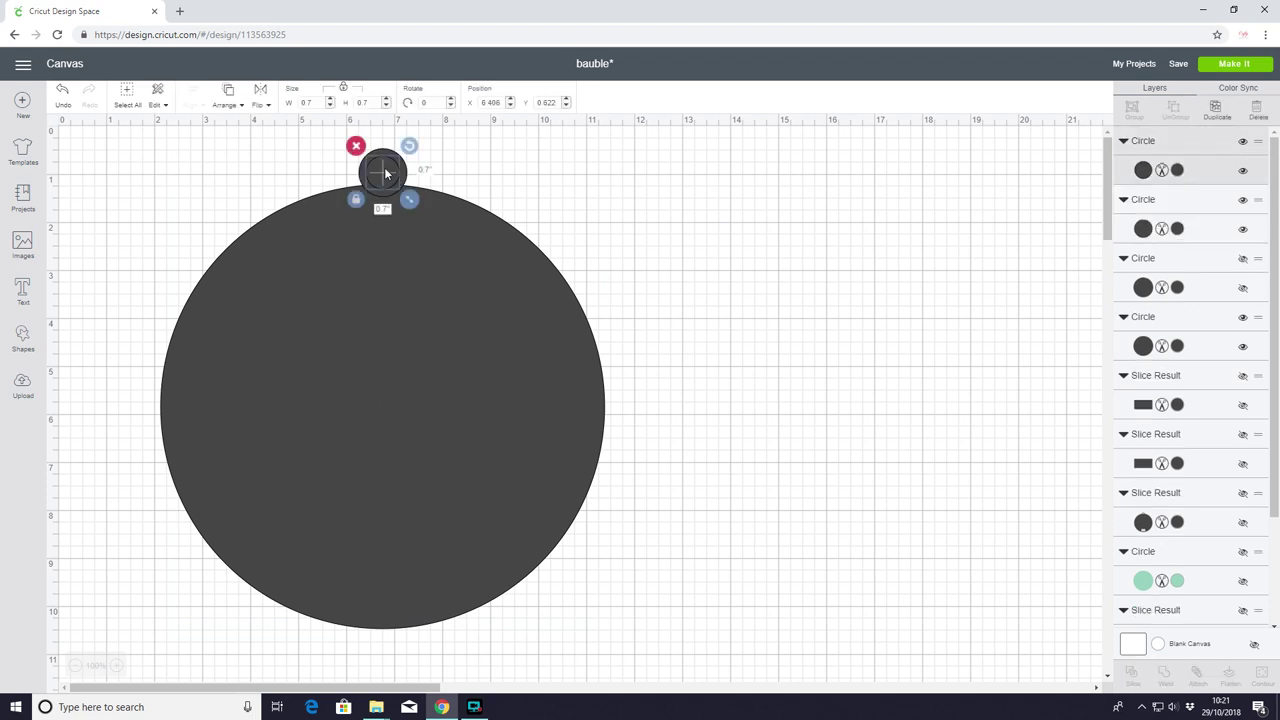
left_click(1243, 171)
left_click_drag(762, 148, 101, 648)
left_click(1164, 674)
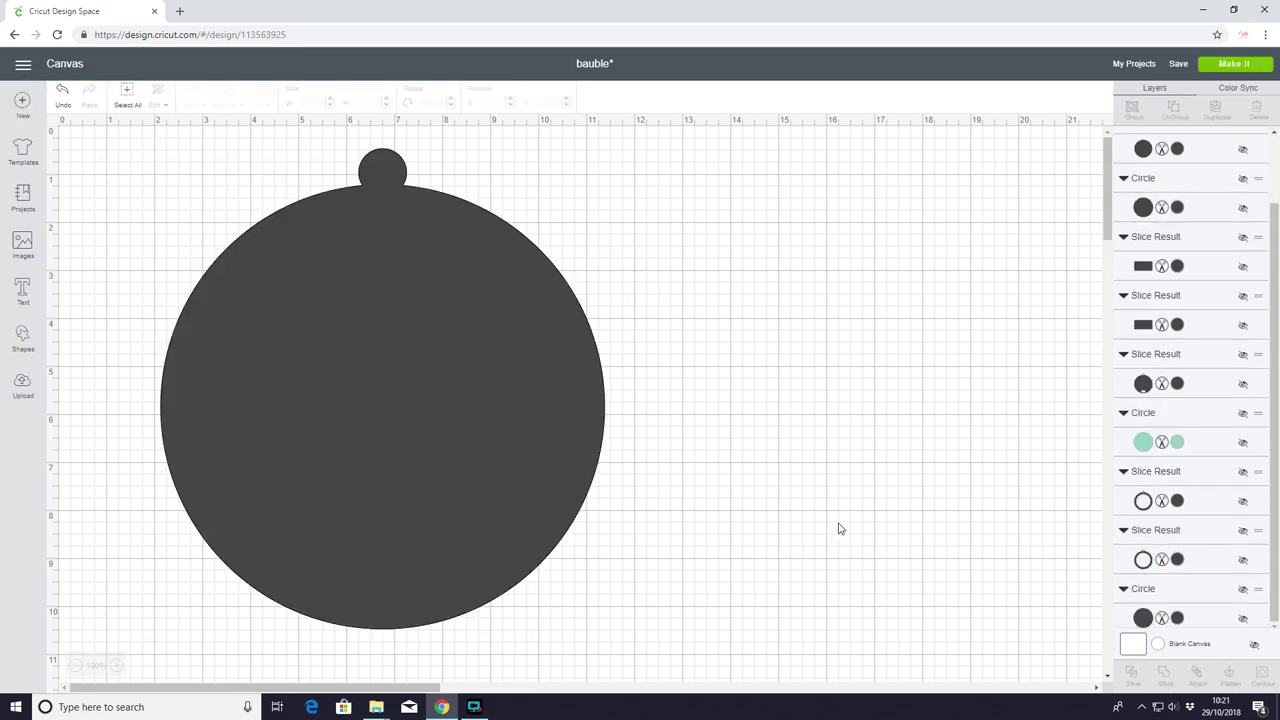
Step: Show the 0.7-inch circle again and slice it out of the welded bauble shape
left_click(1244, 208)
left_click(1243, 150)
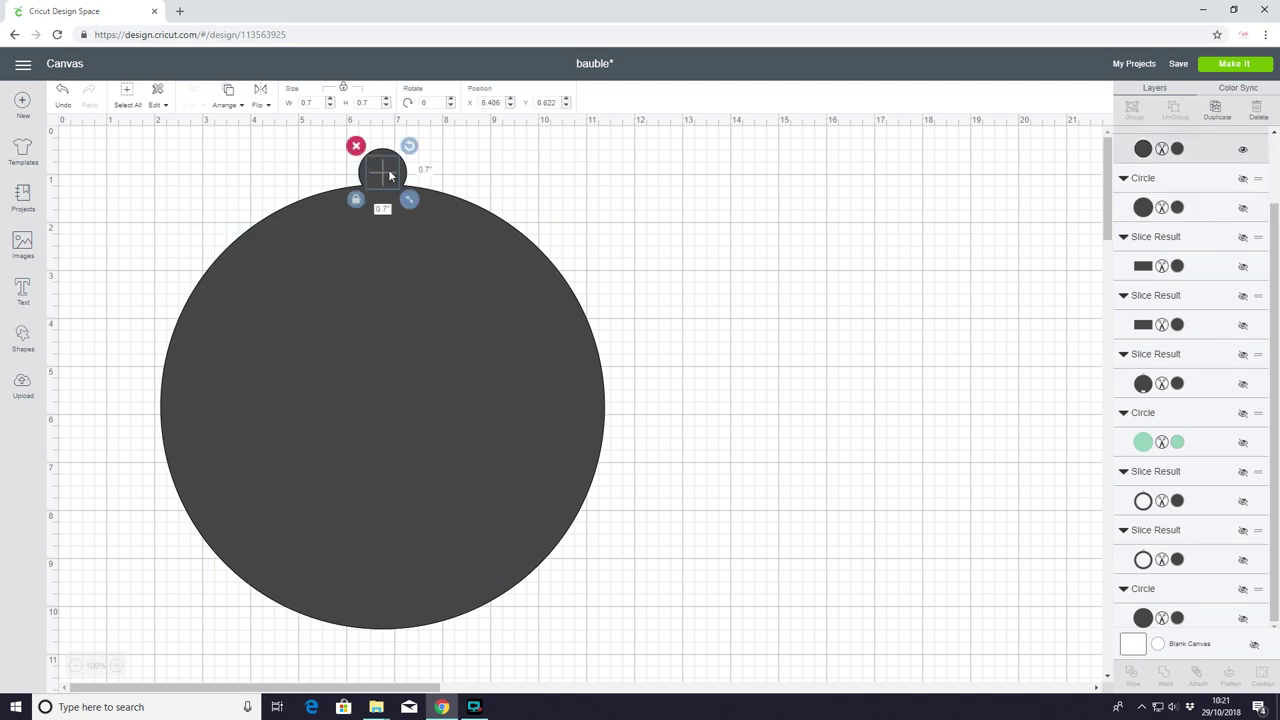
left_click_drag(768, 186, 150, 505)
left_click(1136, 678)
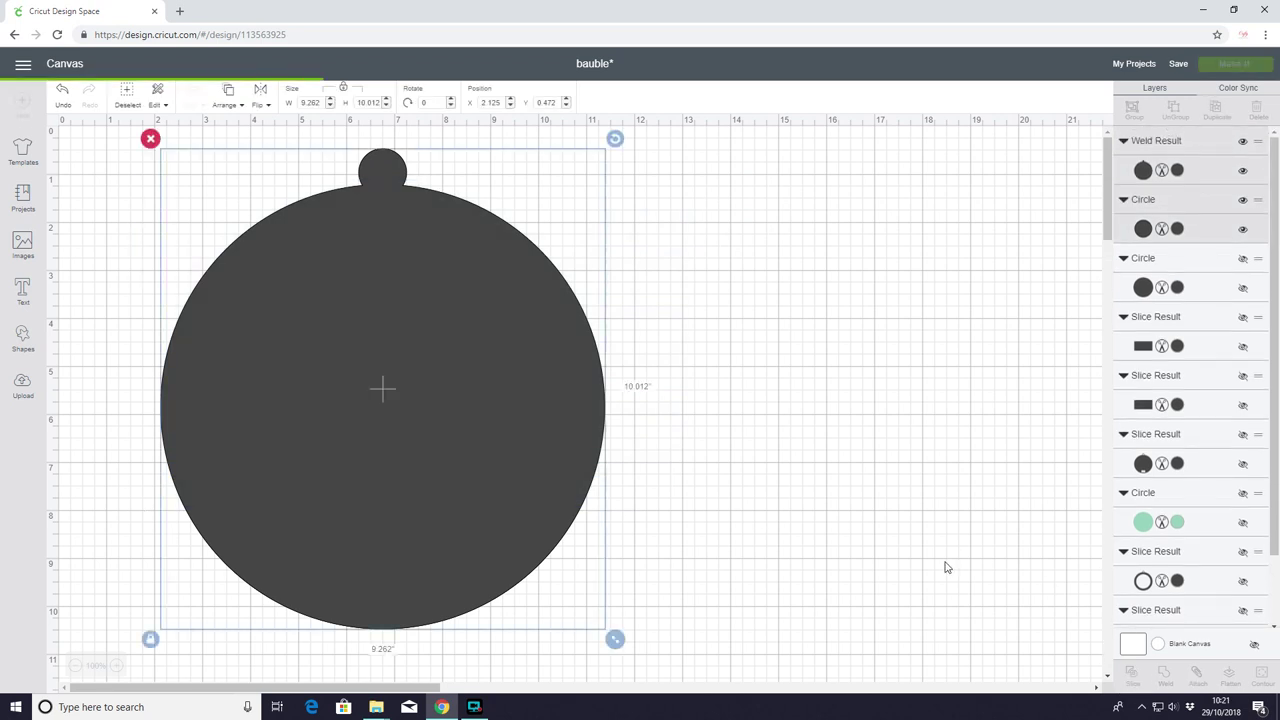
Step: Delete both 0.7-inch slice pieces to open the hole in the bauble's hanging loop
left_click(388, 176)
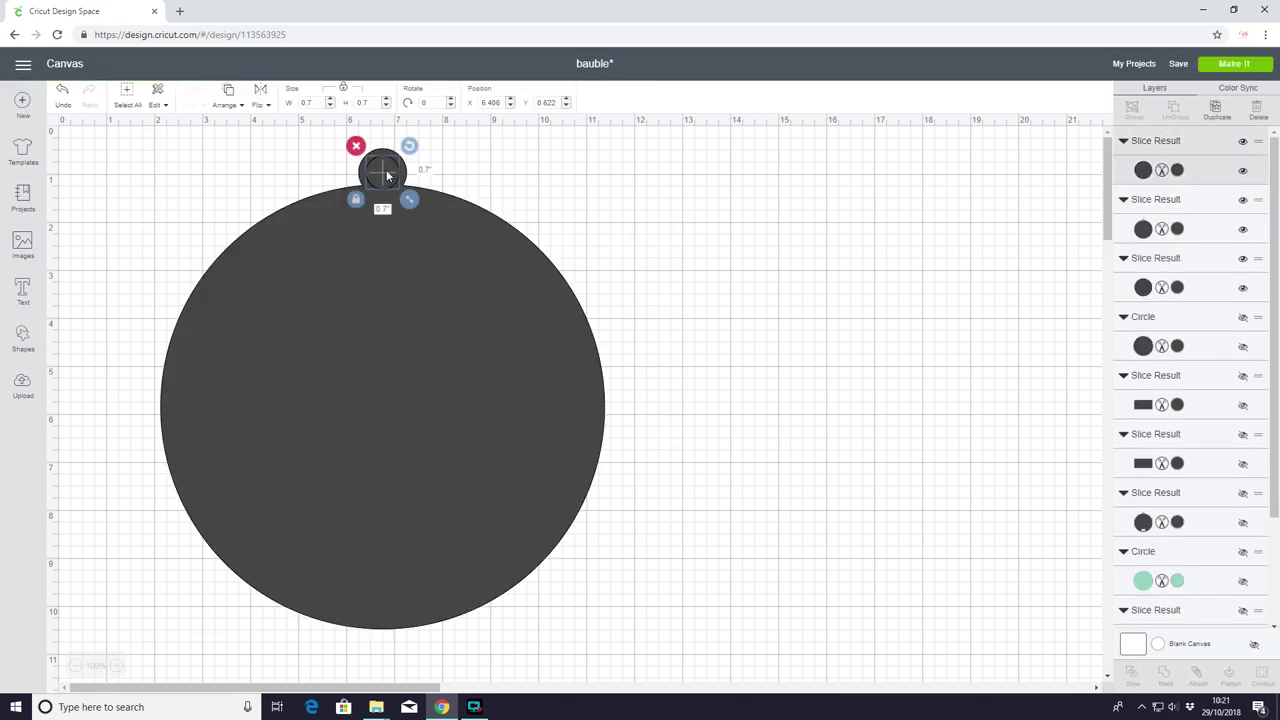
left_click(1256, 112)
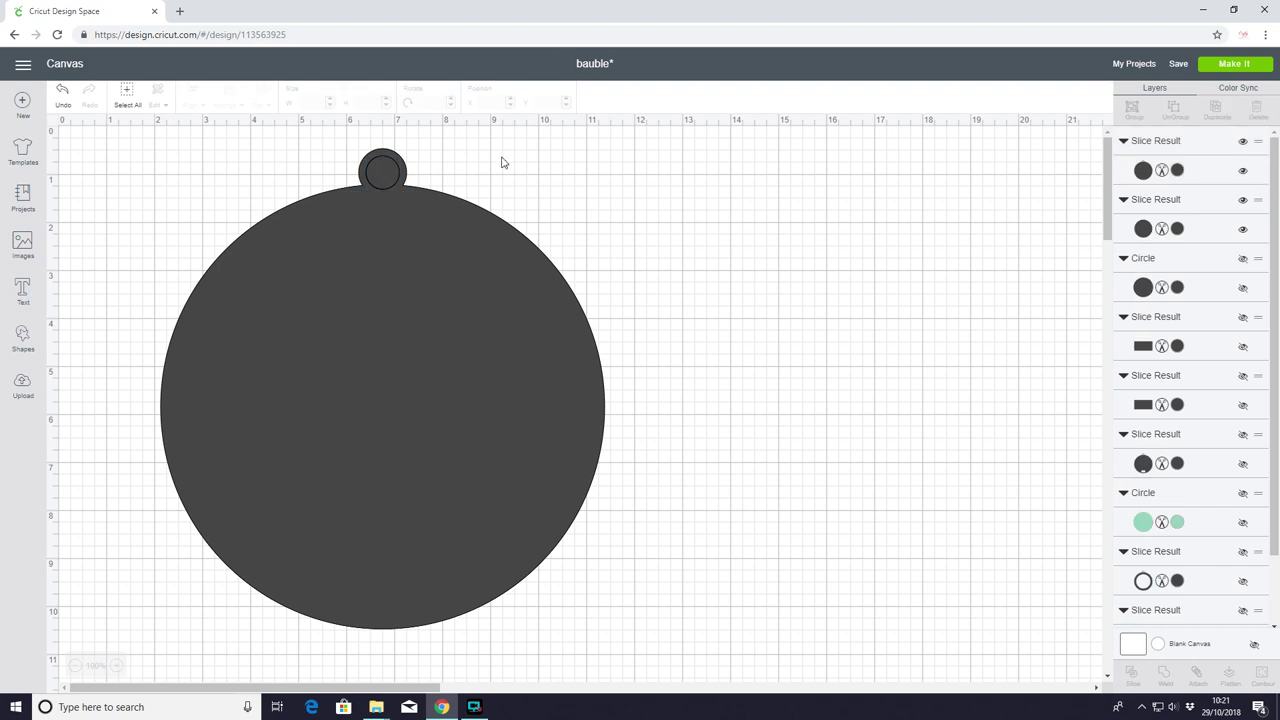
left_click(378, 176)
left_click(1225, 229)
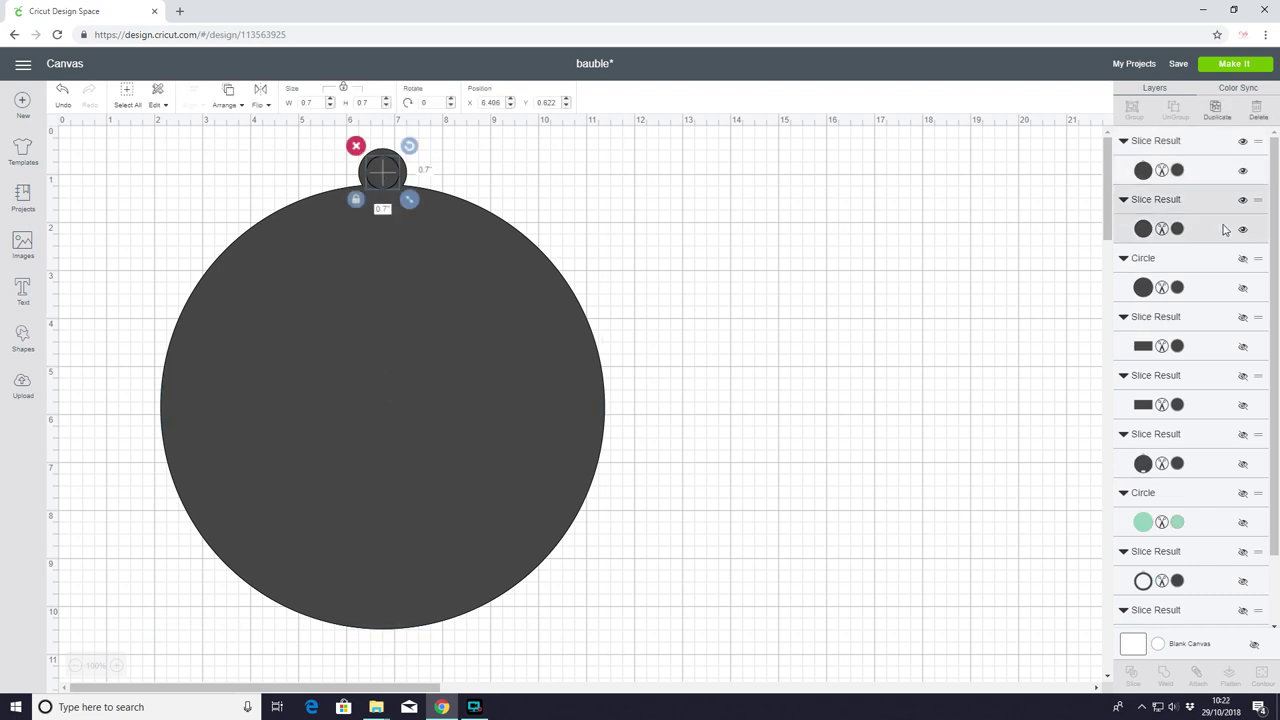
key("Delete")
left_click(679, 370)
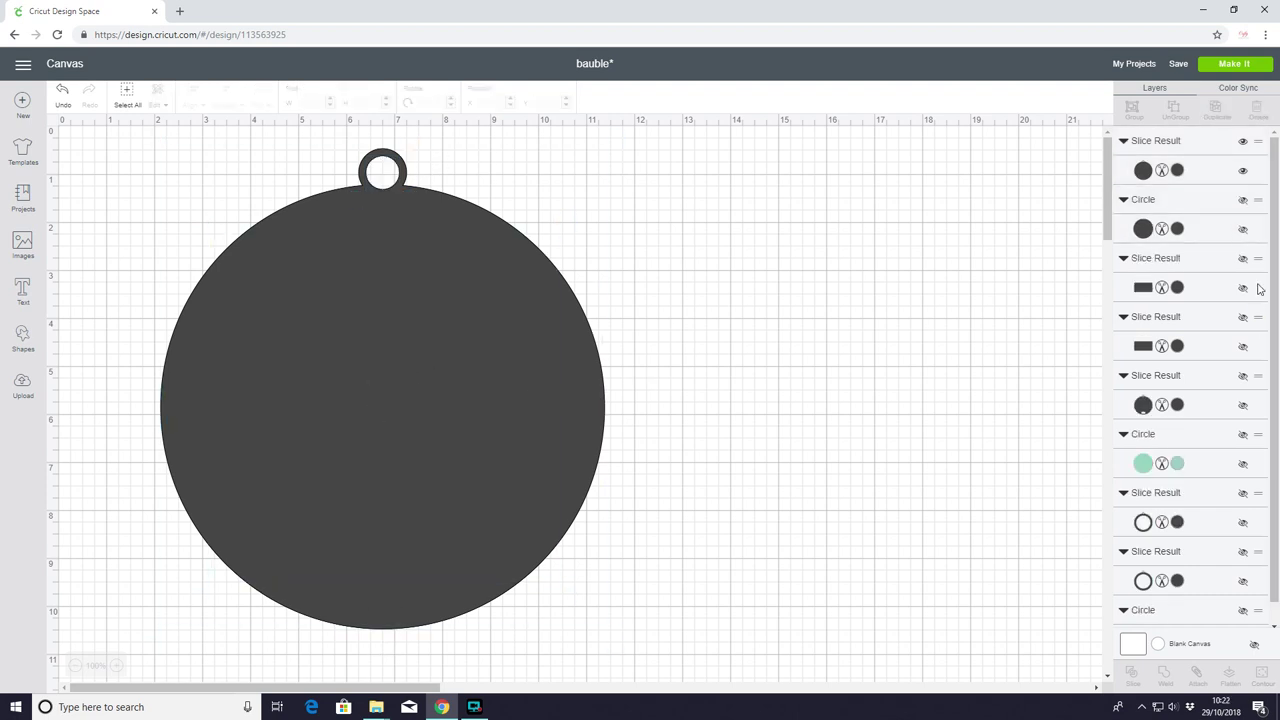
Step: Show the 7.262-inch circle, slice it out of the bauble, and remove the cut-out pieces to leave a ring
left_click(1247, 238)
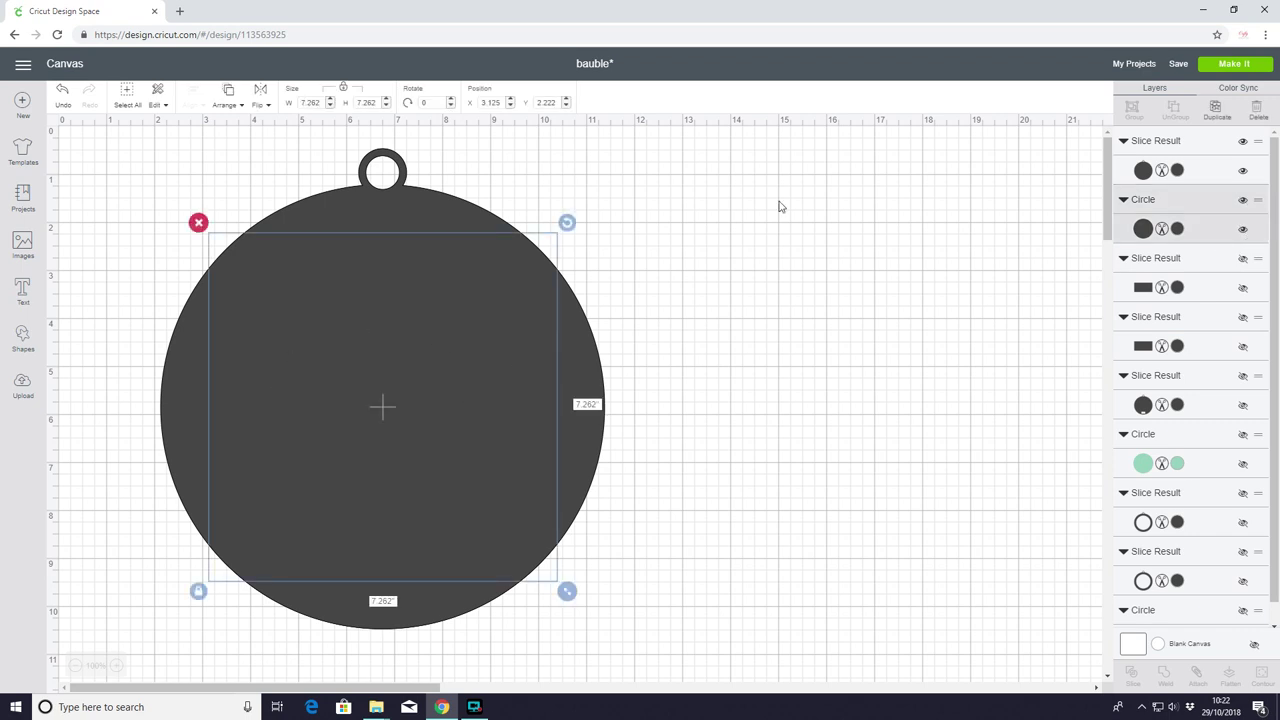
left_click_drag(776, 182, 125, 587)
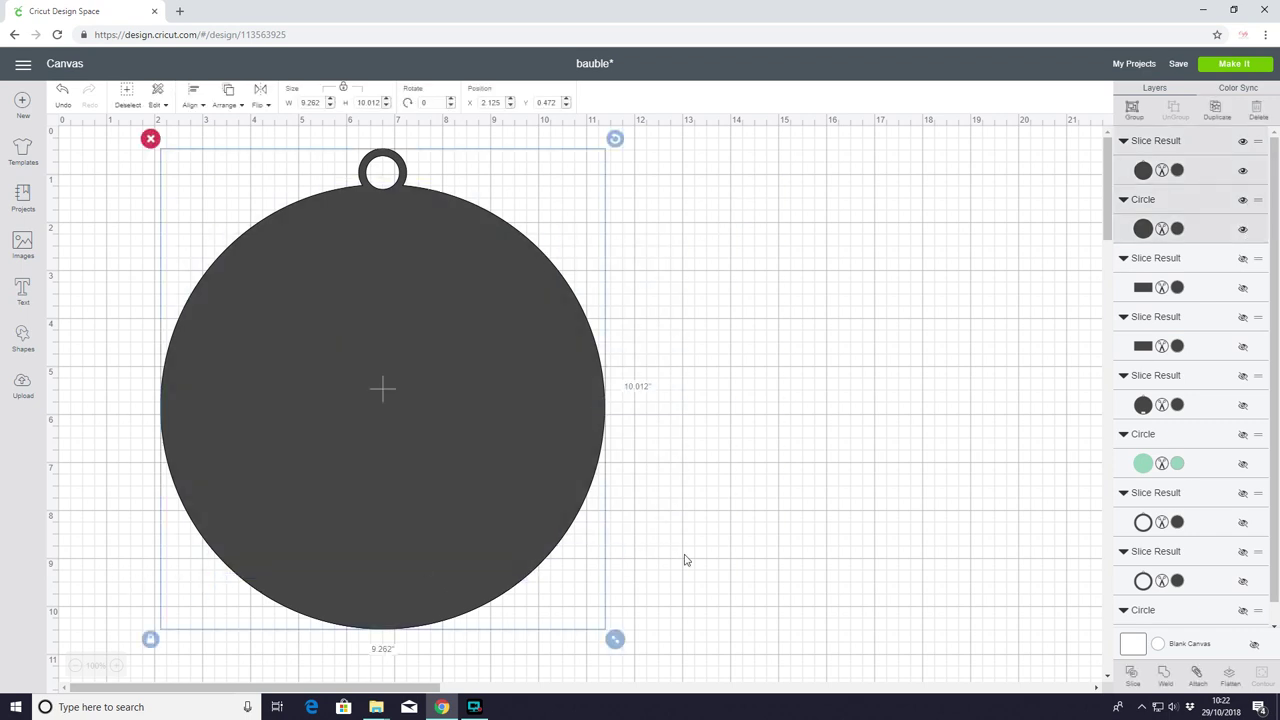
left_click(1133, 675)
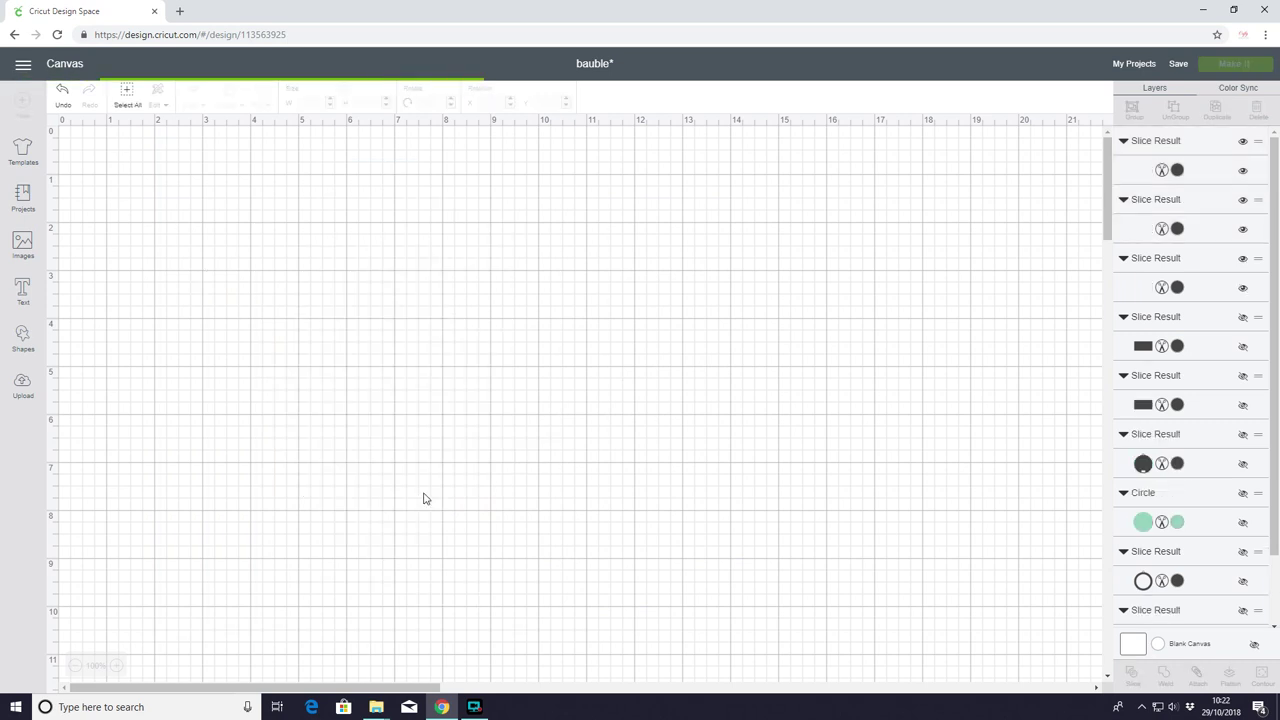
left_click_drag(382, 369, 500, 346)
key("ctrl+z")
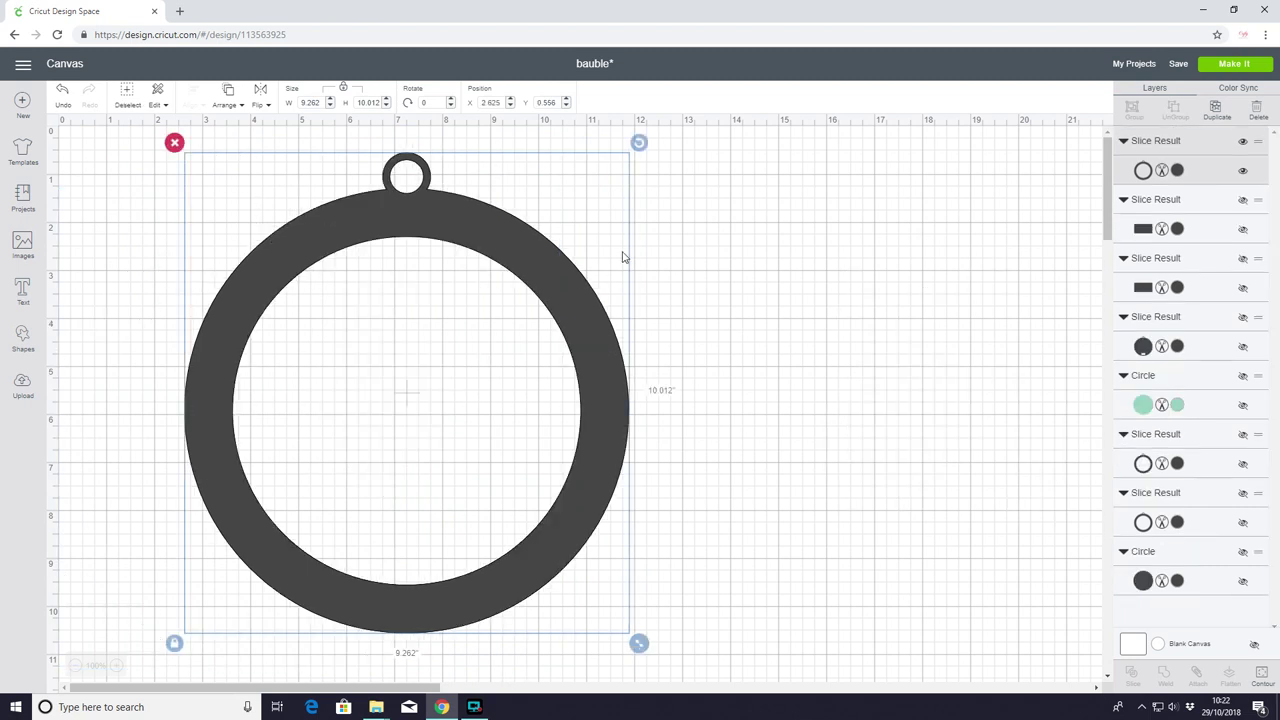
Step: Duplicate the bauble ring twice and move one copy to the right of the others
left_click(1217, 112)
left_click(1217, 112)
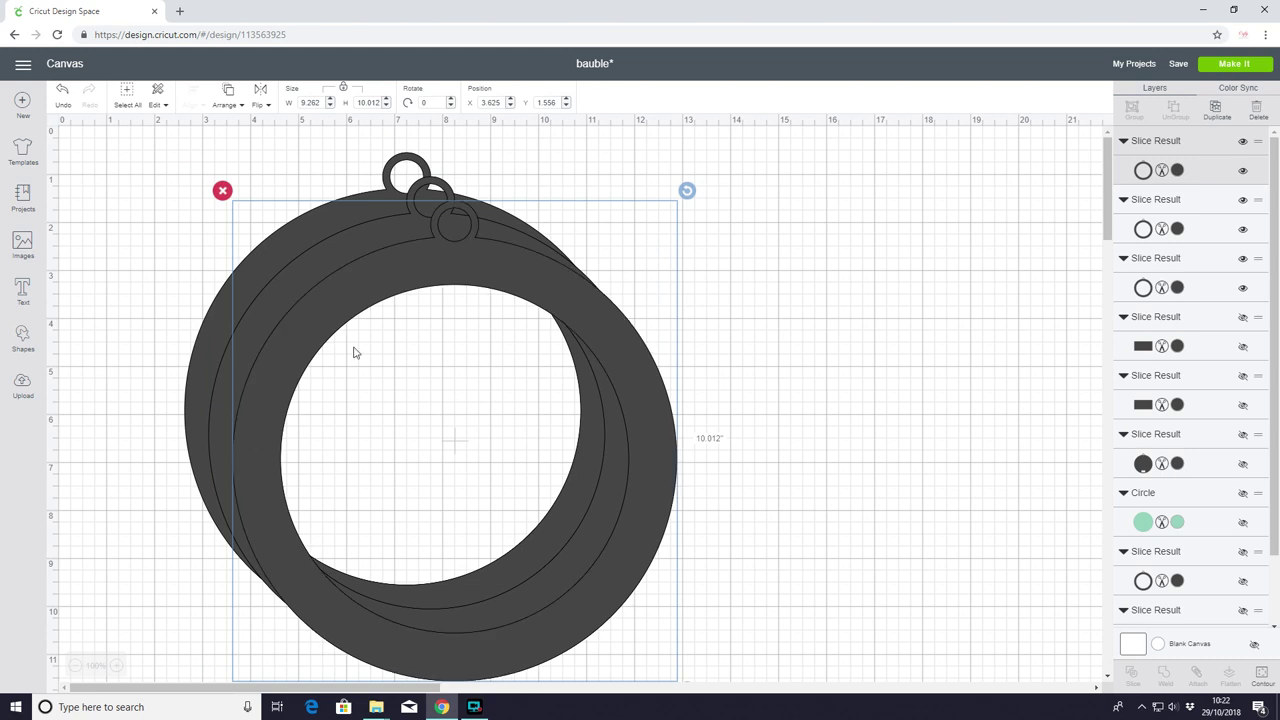
left_click_drag(414, 271, 808, 236)
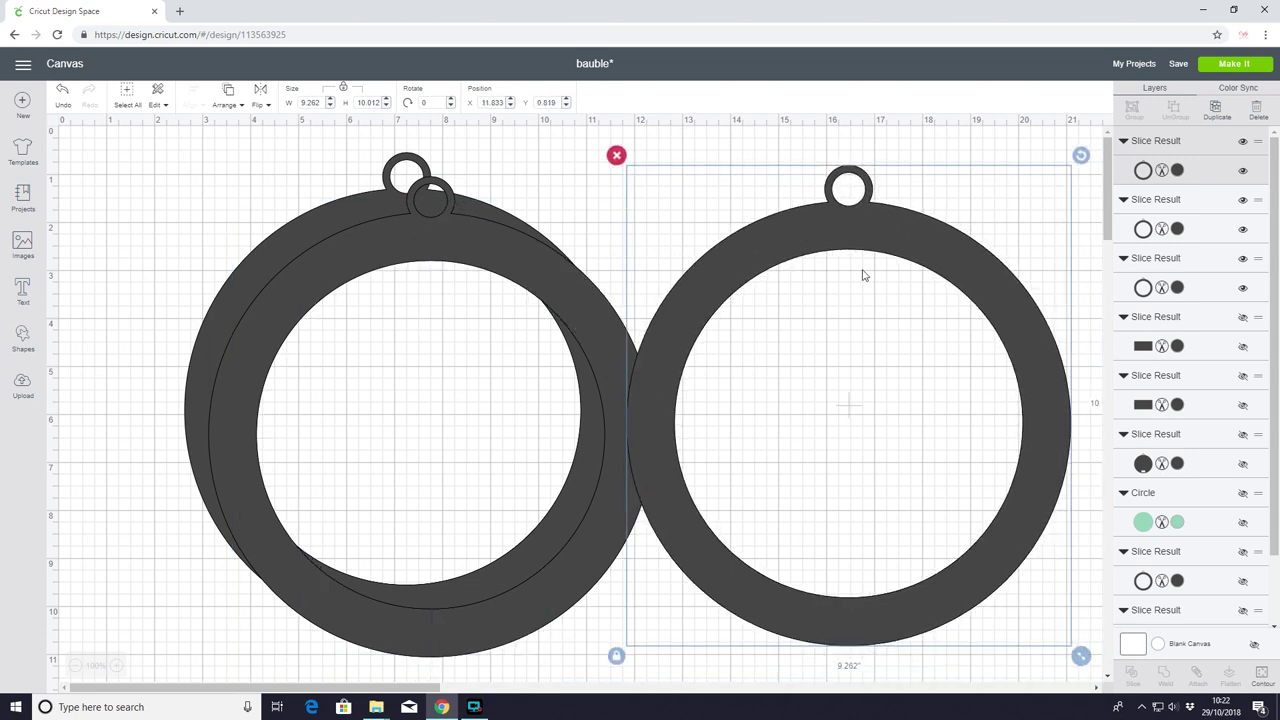
Step: Hide the large inner circle contour of the separated copy and move the solid bauble slightly left
left_click(1264, 680)
left_click(565, 330)
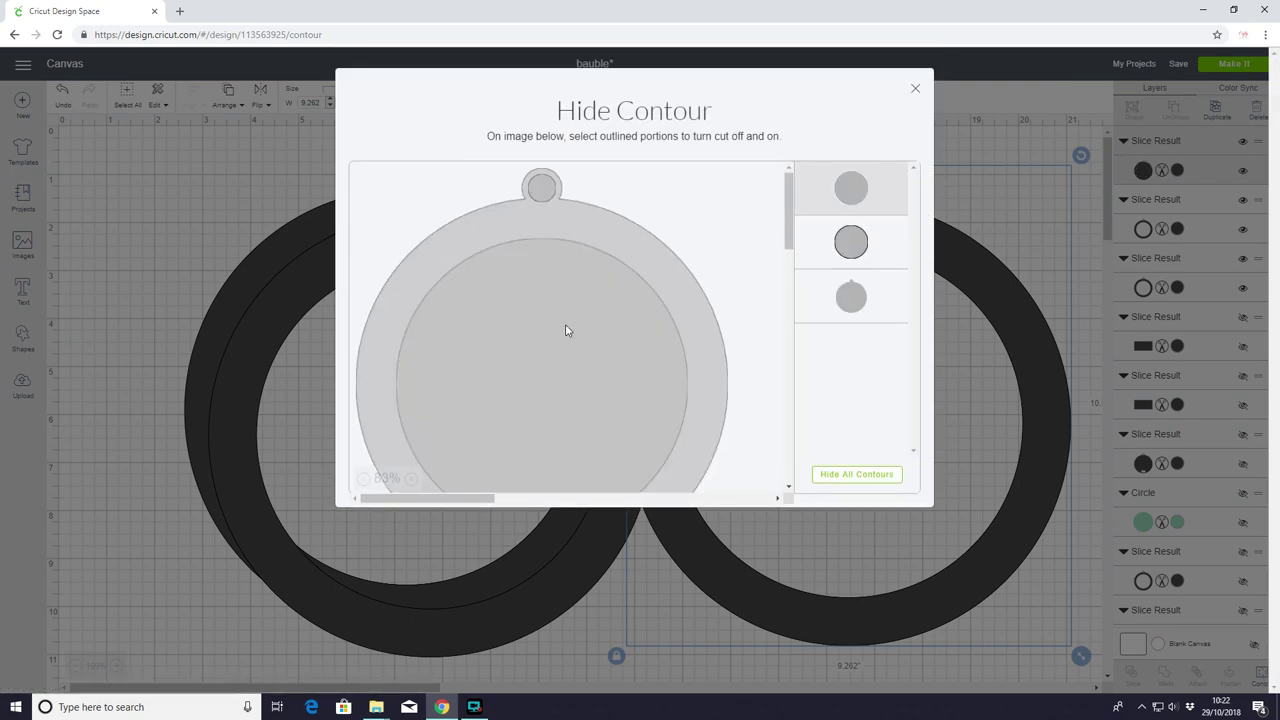
left_click(915, 88)
left_click_drag(910, 407, 837, 408)
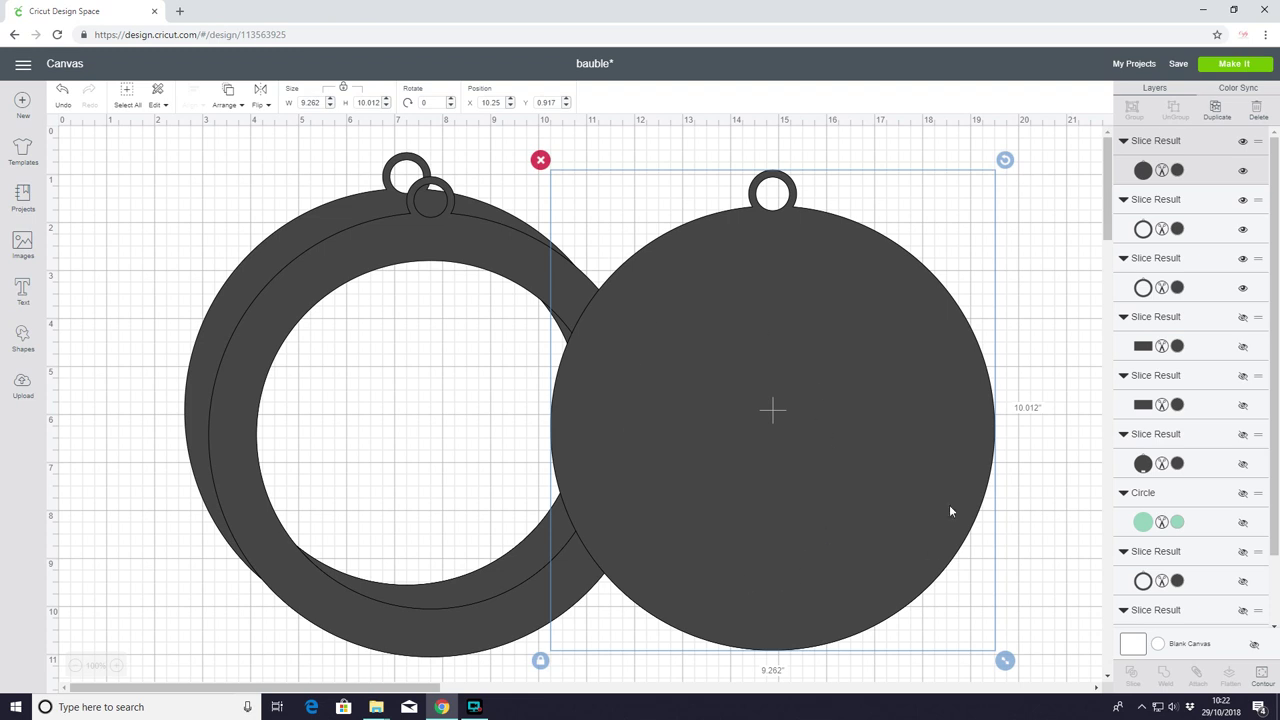
Step: Stack one bauble ring and one 8.5-inch green circle centrally over the solid bauble
left_click_drag(368, 236, 526, 245)
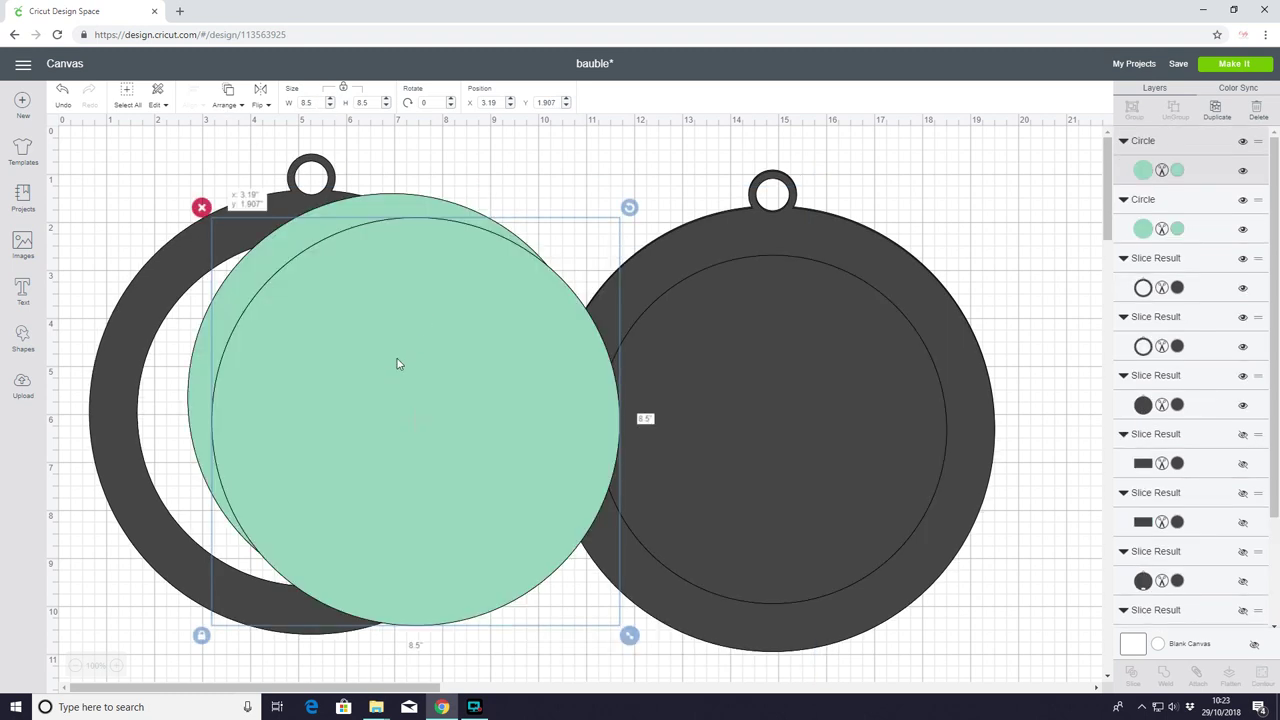
left_click_drag(397, 364, 391, 357)
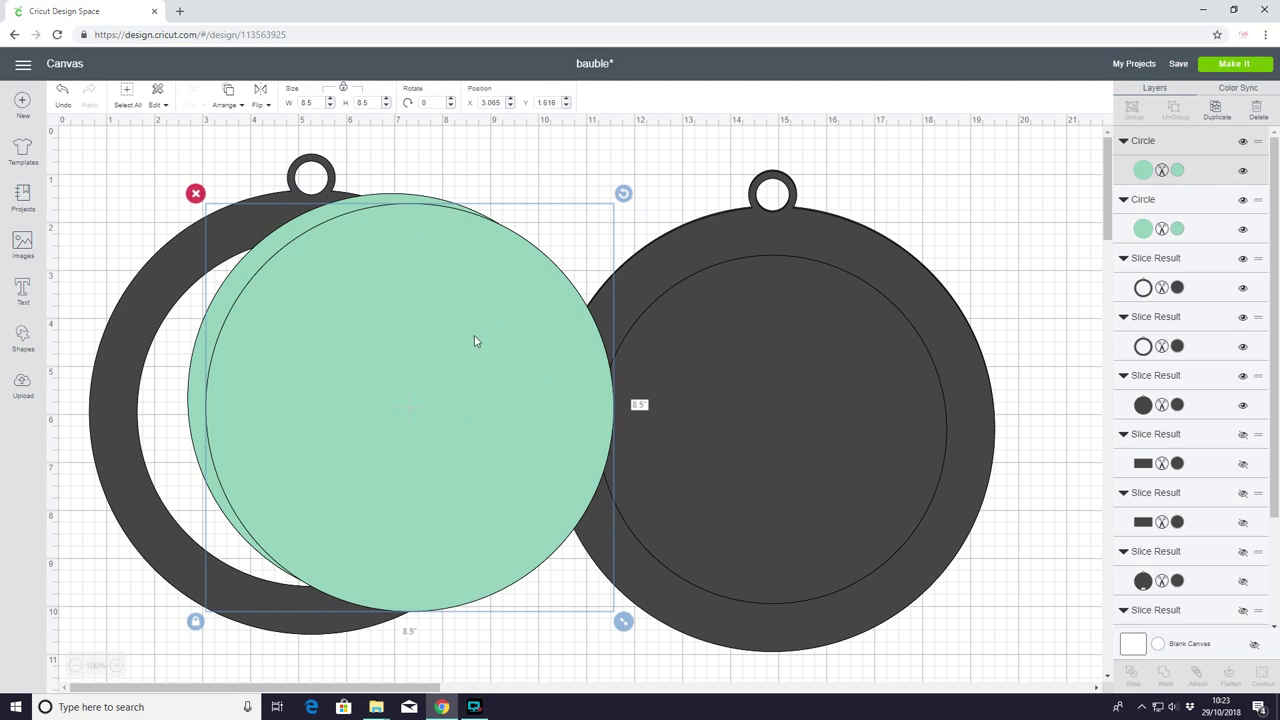
left_click_drag(483, 351, 785, 364)
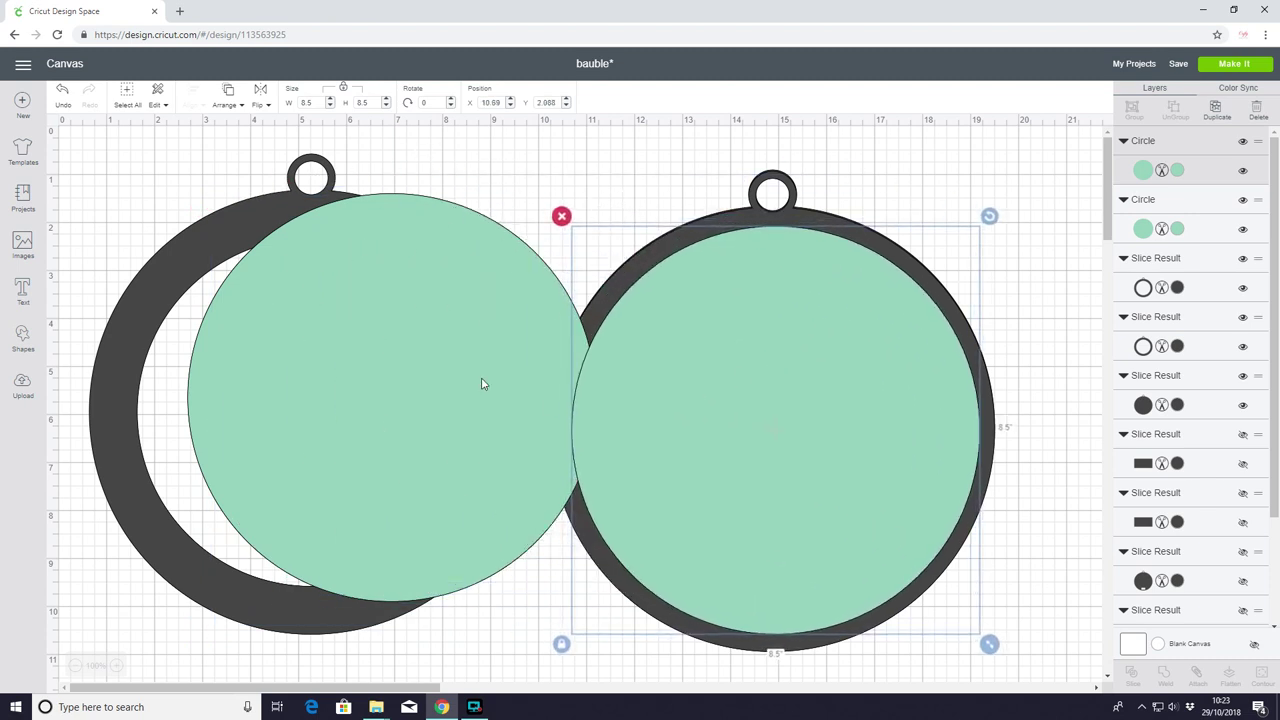
Step: Bring the remaining 8.5-inch green circle to the front and place it over the circle on the solid bauble
left_click(403, 293)
left_click(228, 105)
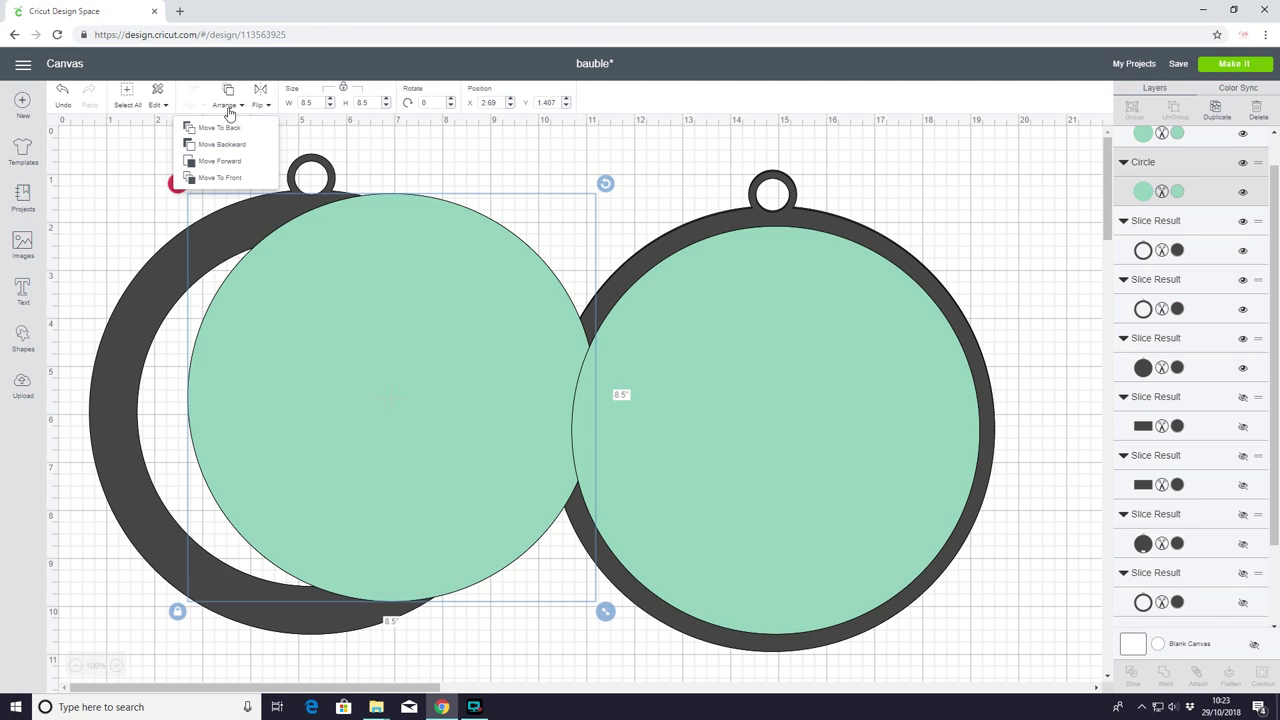
left_click(233, 183)
left_click_drag(386, 317, 768, 352)
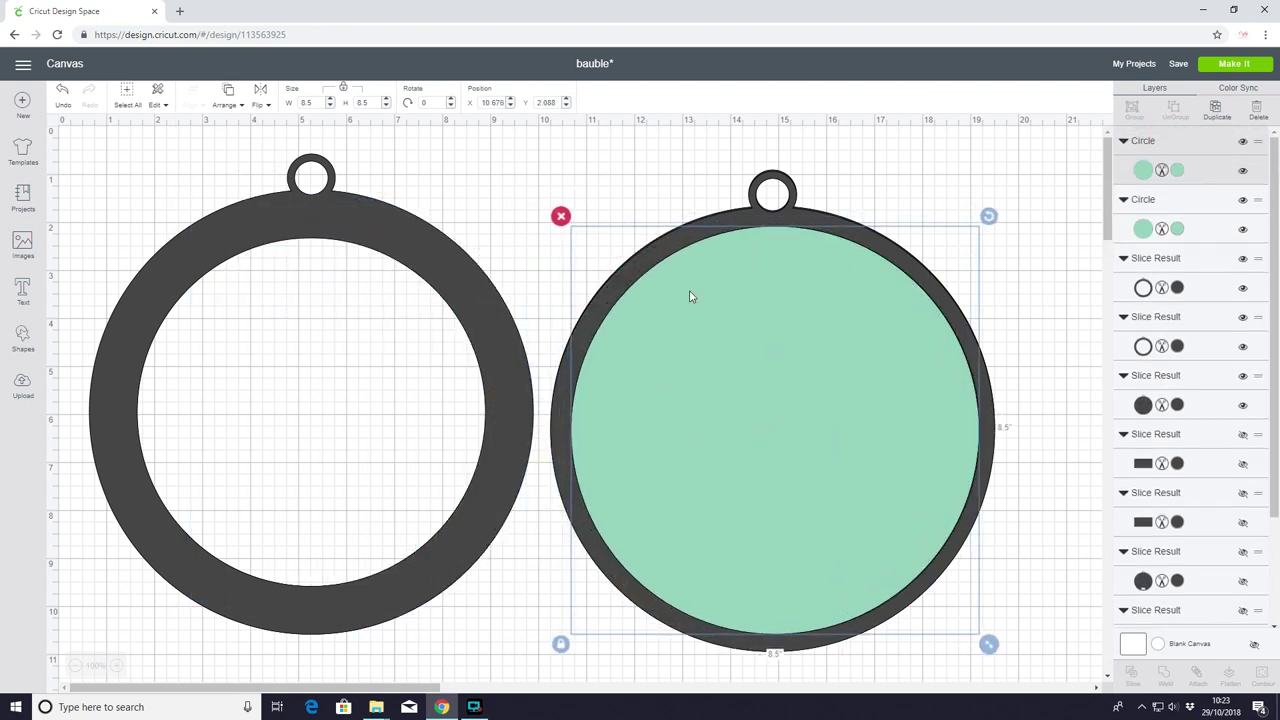
Step: Bring the remaining bauble ring to the front and place it over the green circles, aligned with the solid bauble
left_click(290, 218)
left_click(228, 105)
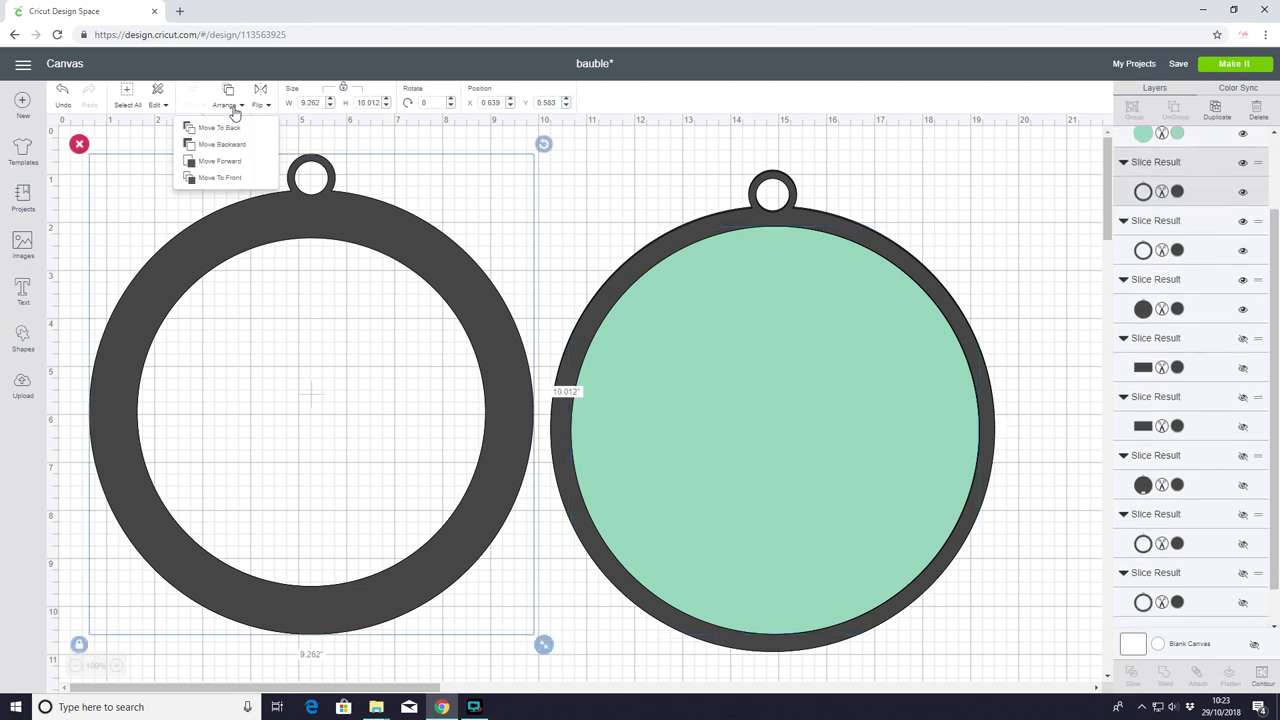
left_click(262, 179)
left_click_drag(293, 211, 755, 236)
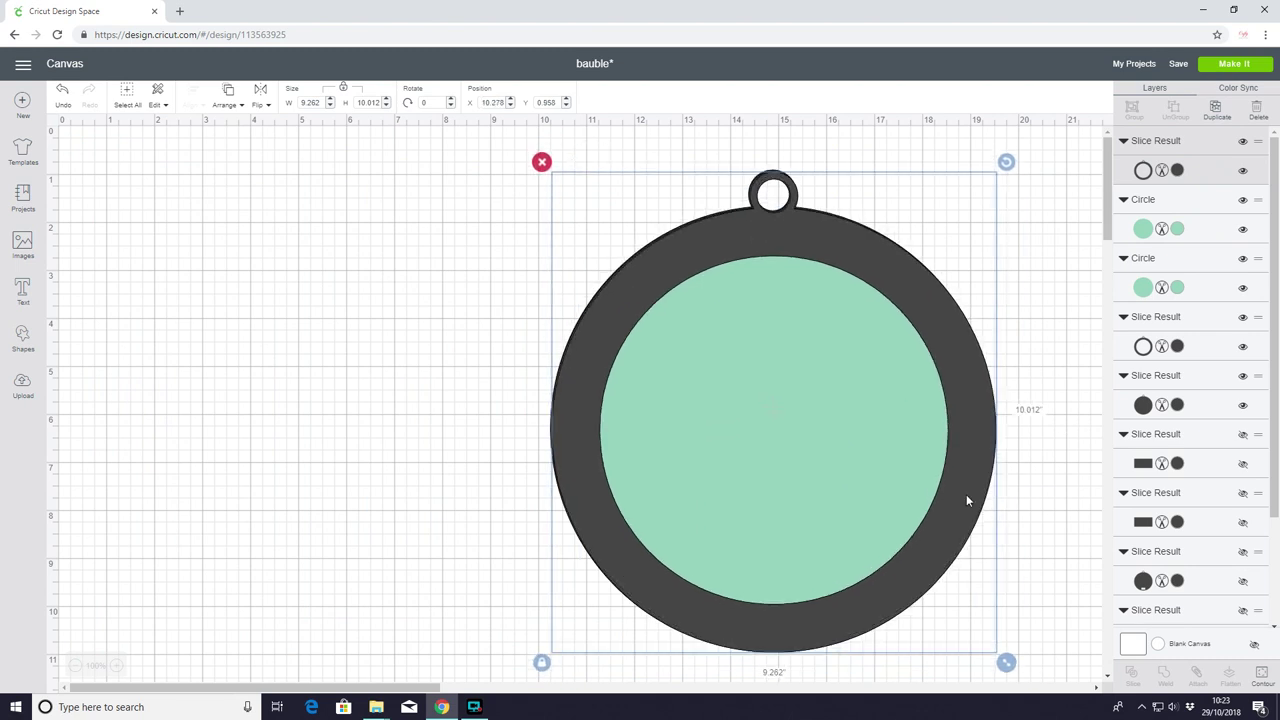
key("ctrl+z")
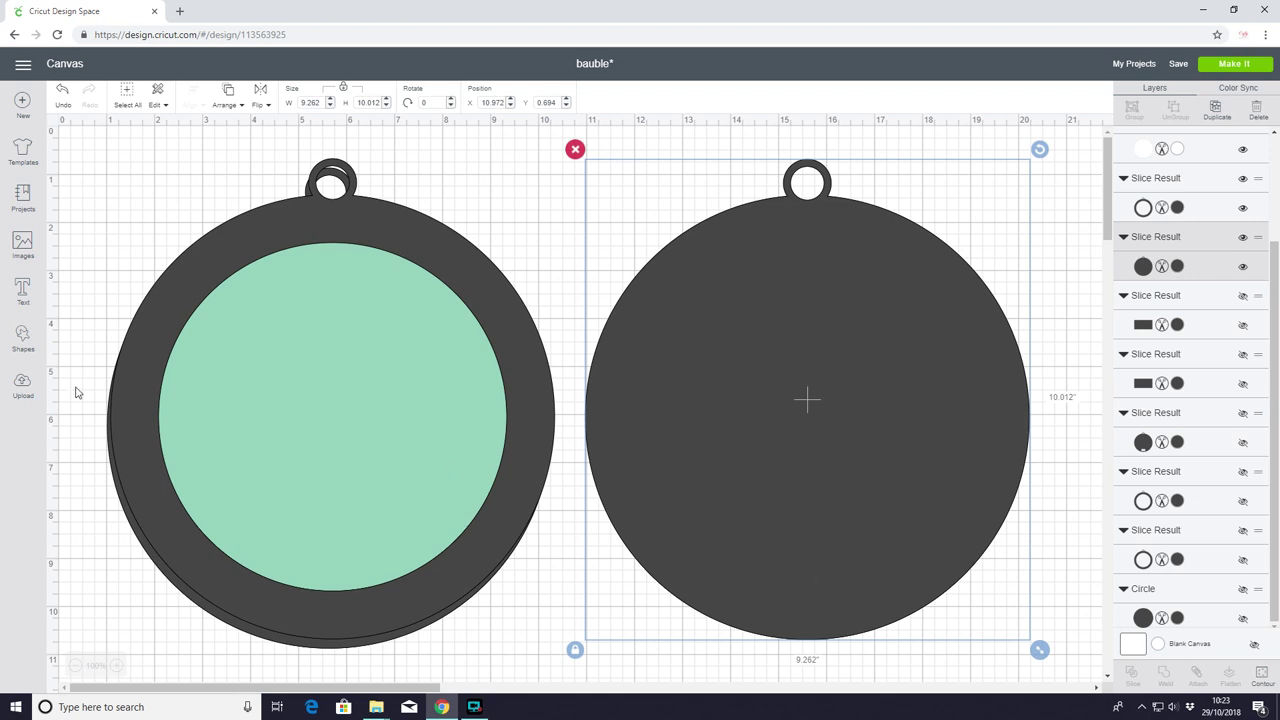
Step: Add a square shape, unlock its proportions and resize it to 2 inches wide by 1 inch high
left_click(22, 338)
left_click(76, 243)
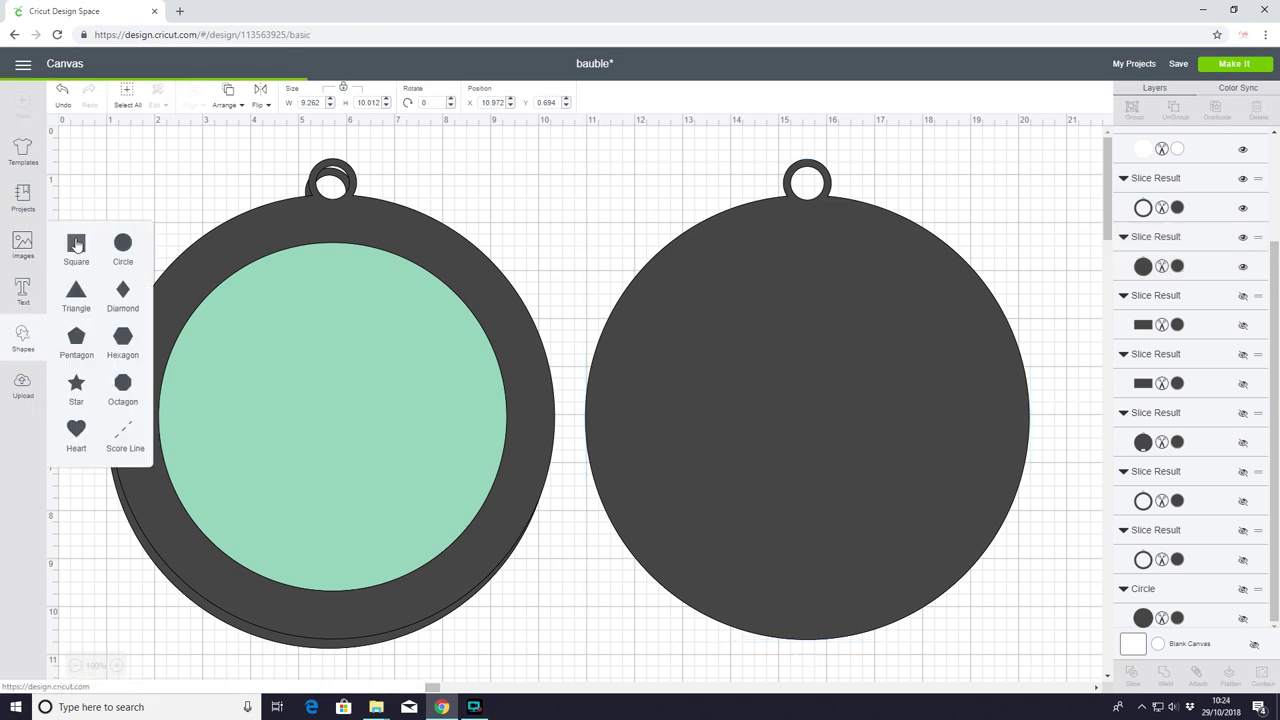
left_click(343, 90)
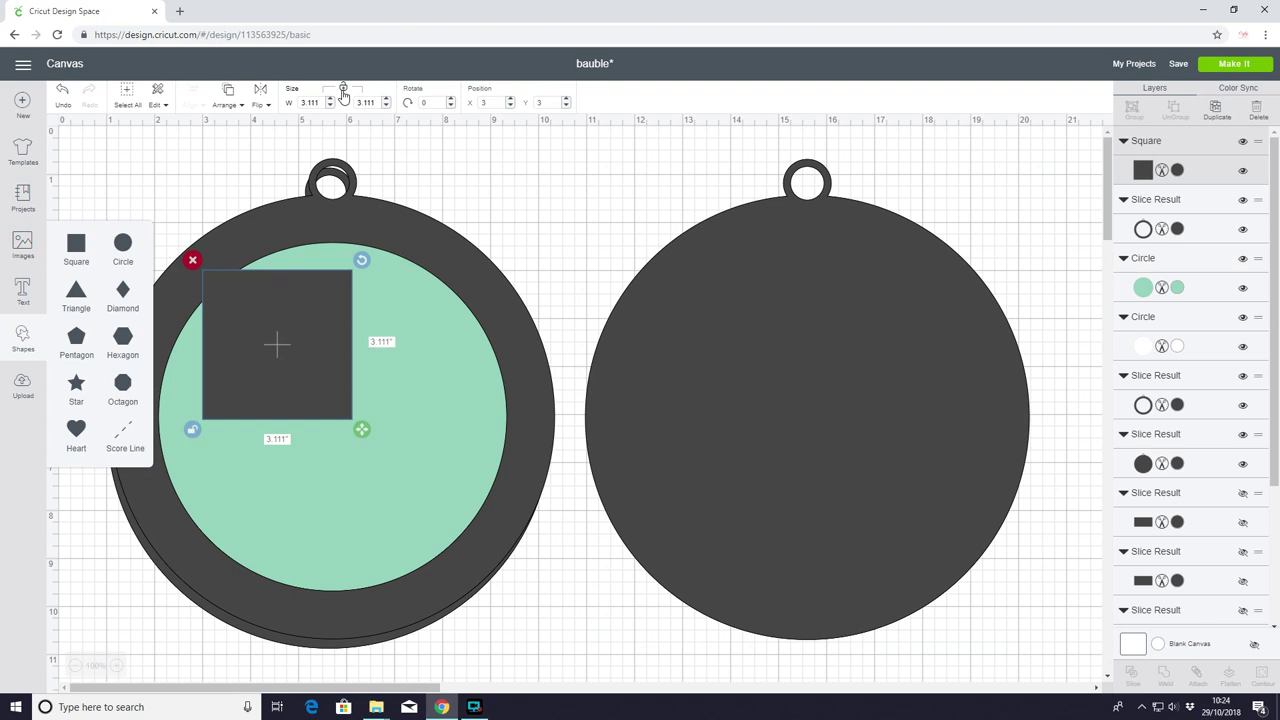
left_click(324, 104)
type("2")
left_click(378, 102)
type("1")
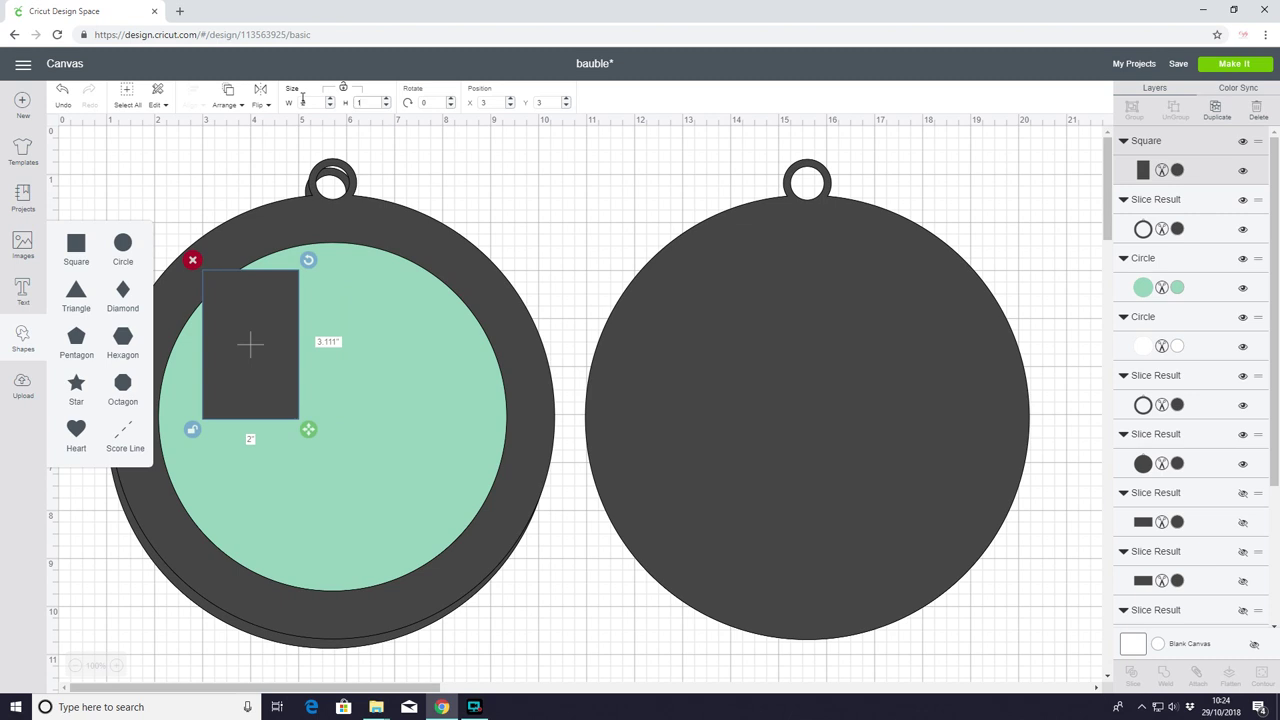
Step: Place the rectangle near the solid bauble's lower edge and centre it horizontally on the bauble
left_click(243, 289)
left_click_drag(241, 288, 792, 592)
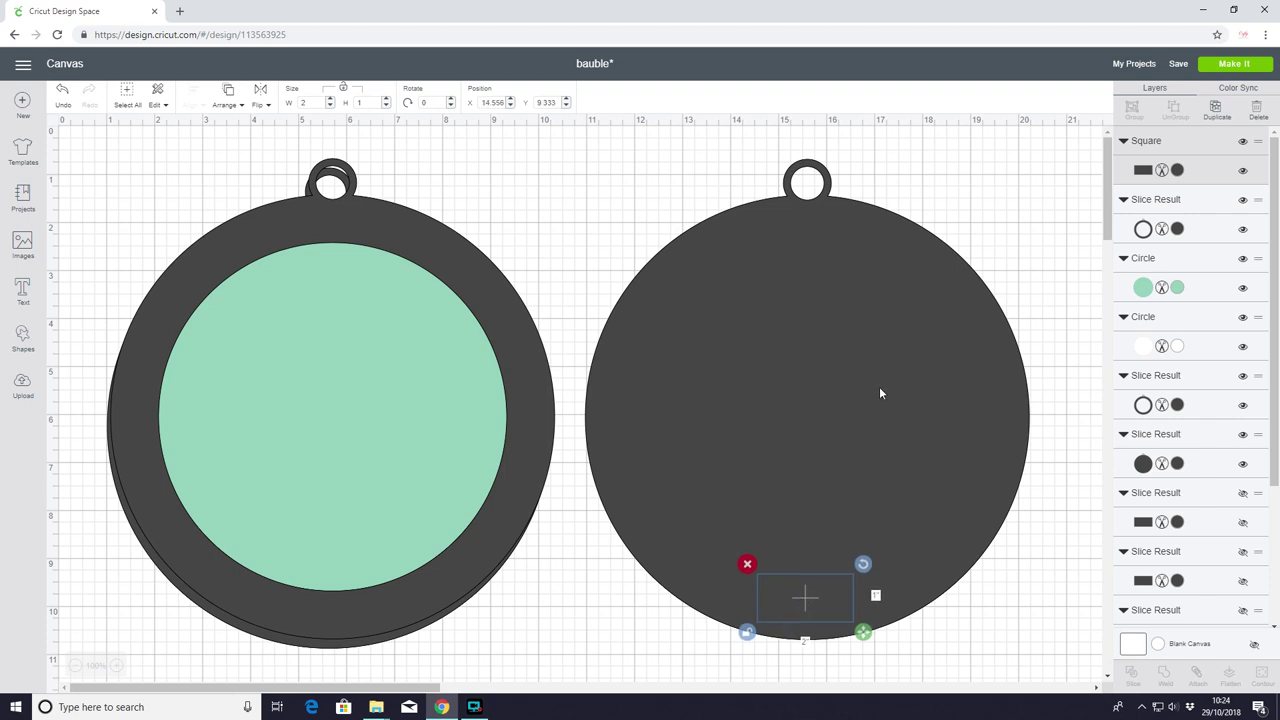
left_click(1069, 182)
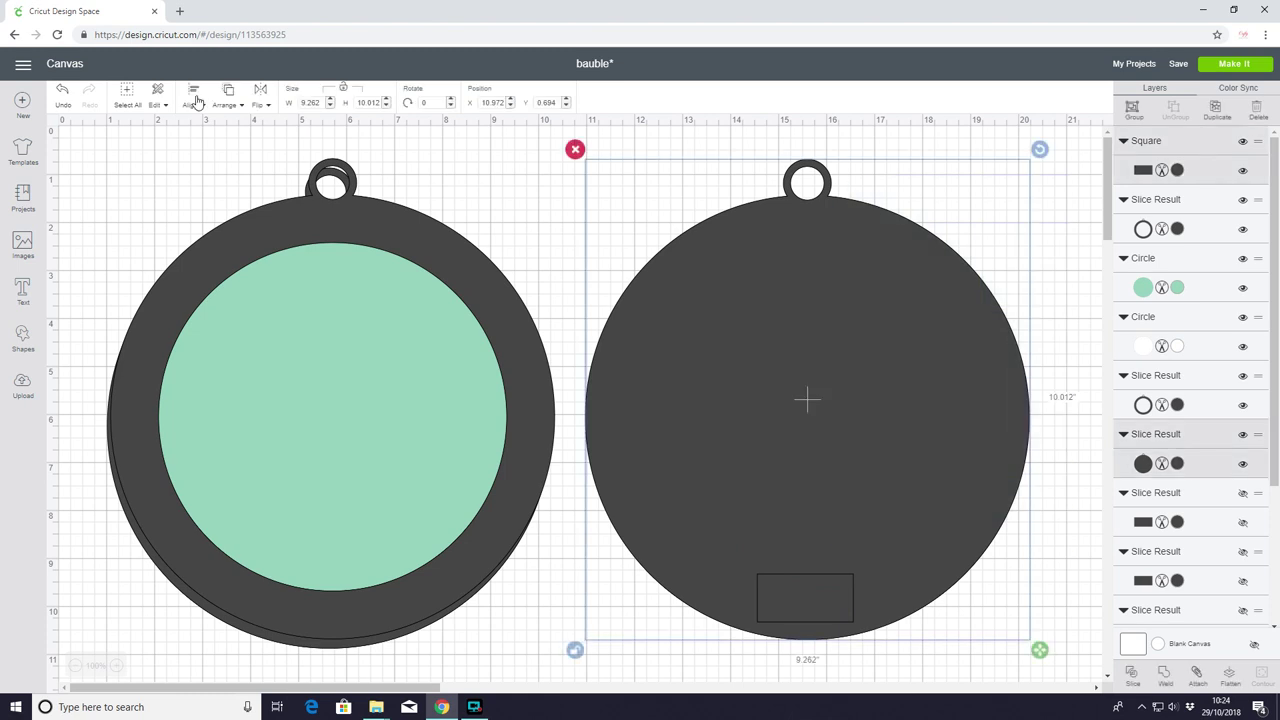
left_click(197, 101)
left_click(216, 162)
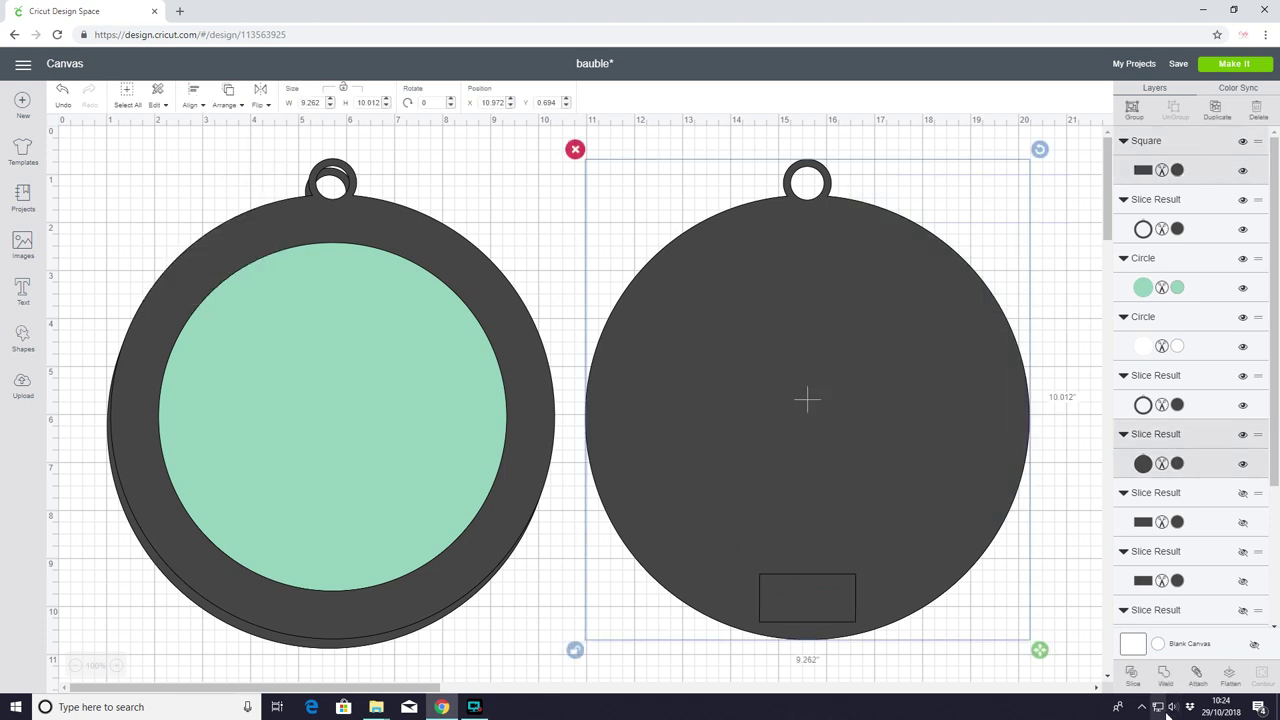
Step: Slice the rectangle out of the solid bauble and remove both cut-out pieces to leave a rectangular opening
left_click(1133, 672)
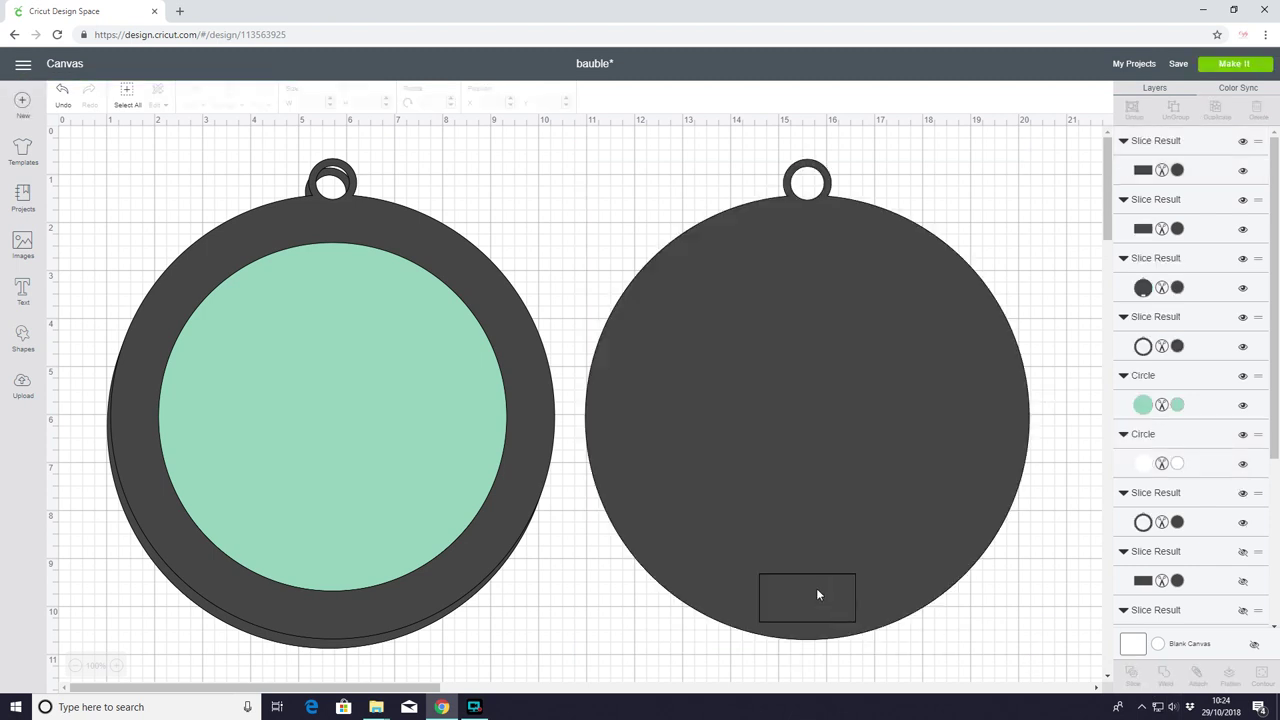
left_click_drag(820, 594, 674, 620)
left_click(608, 588)
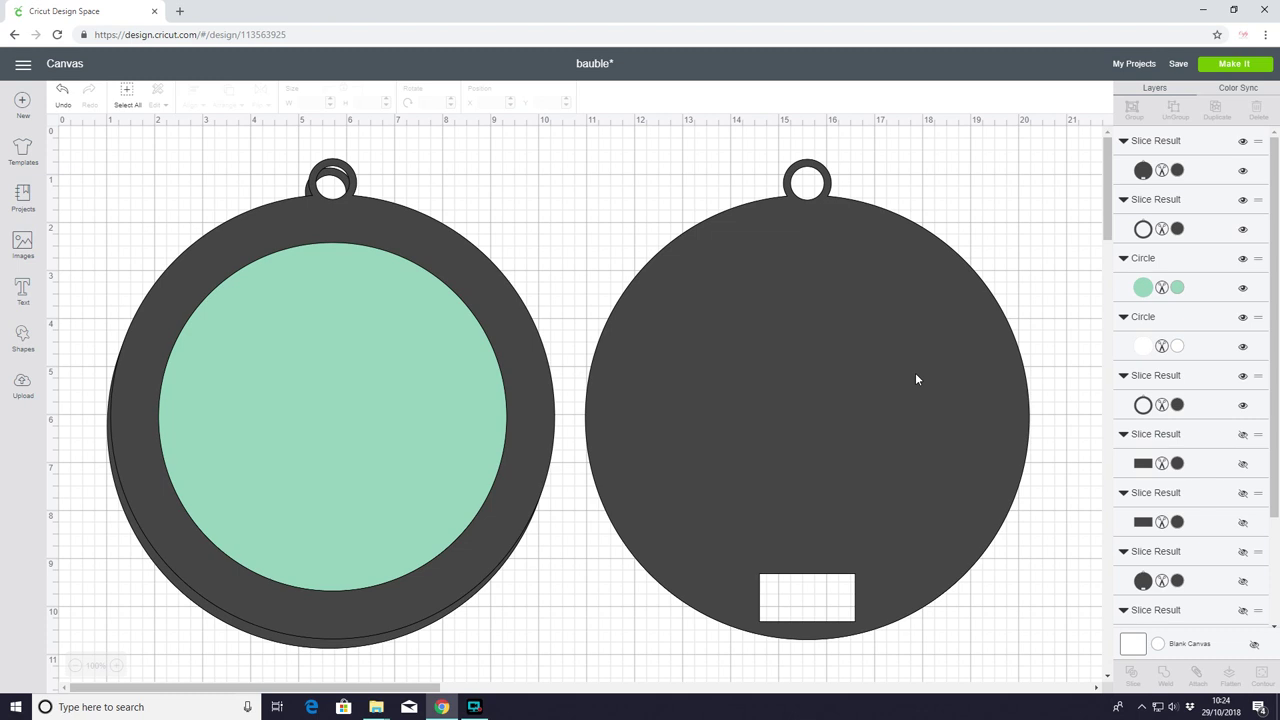
Step: Spread out the stacked layers by moving the top ring onto the solid bauble and offsetting the green and white circles
left_click_drag(417, 260, 851, 274)
left_click_drag(420, 314, 393, 367)
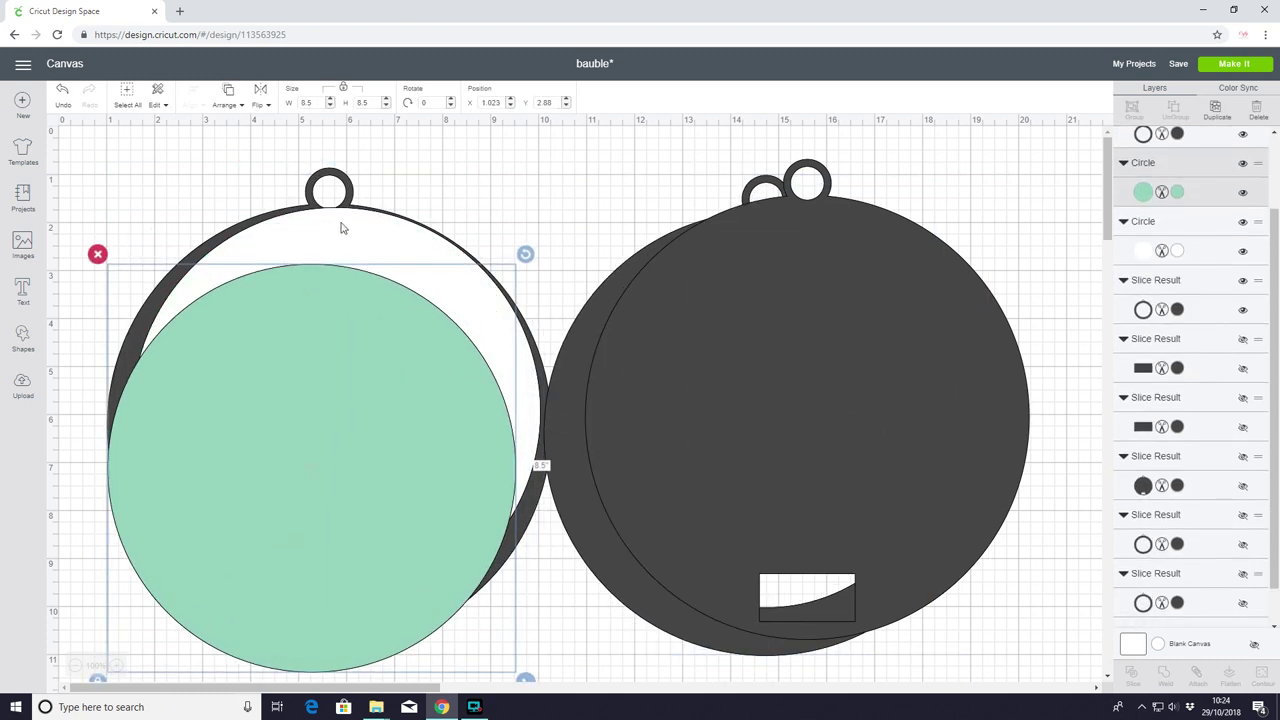
left_click_drag(343, 221, 337, 263)
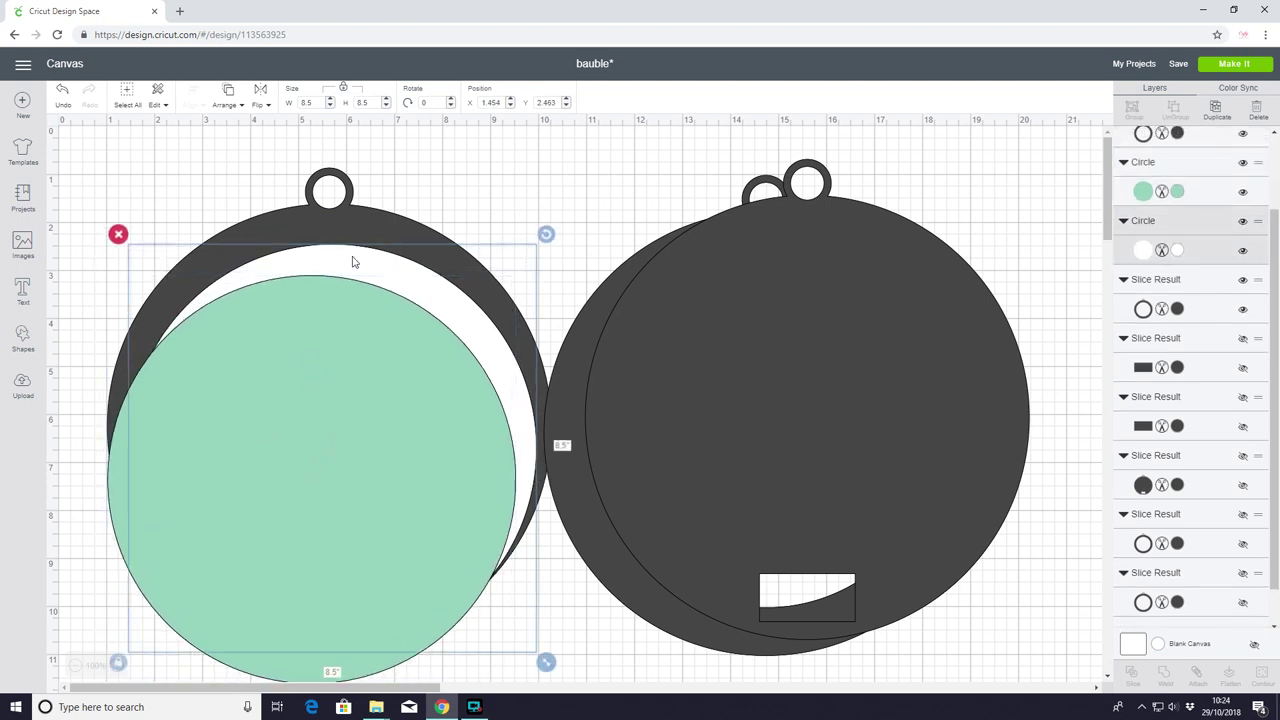
left_click_drag(352, 261, 369, 263)
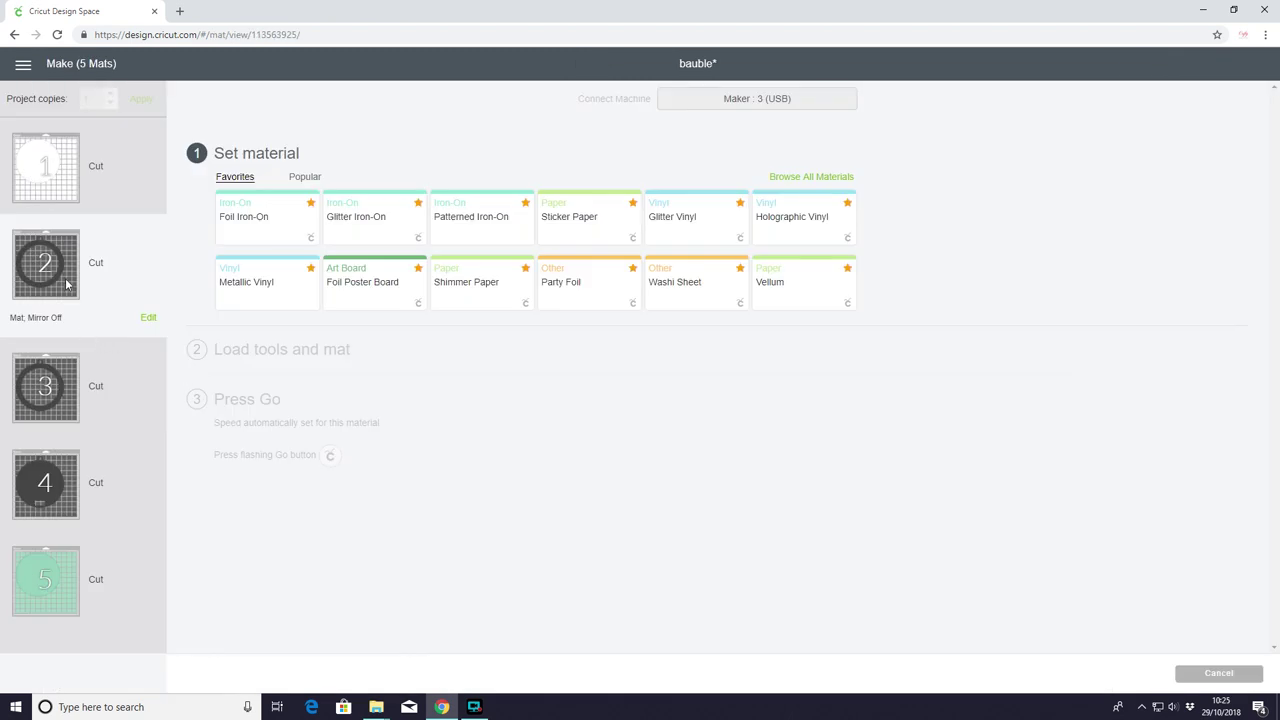
Step: Set the material for mat 2, the first bauble ring, to Heavy Chipboard - 2.0 mm
mouse_move(68, 477)
left_click(831, 176)
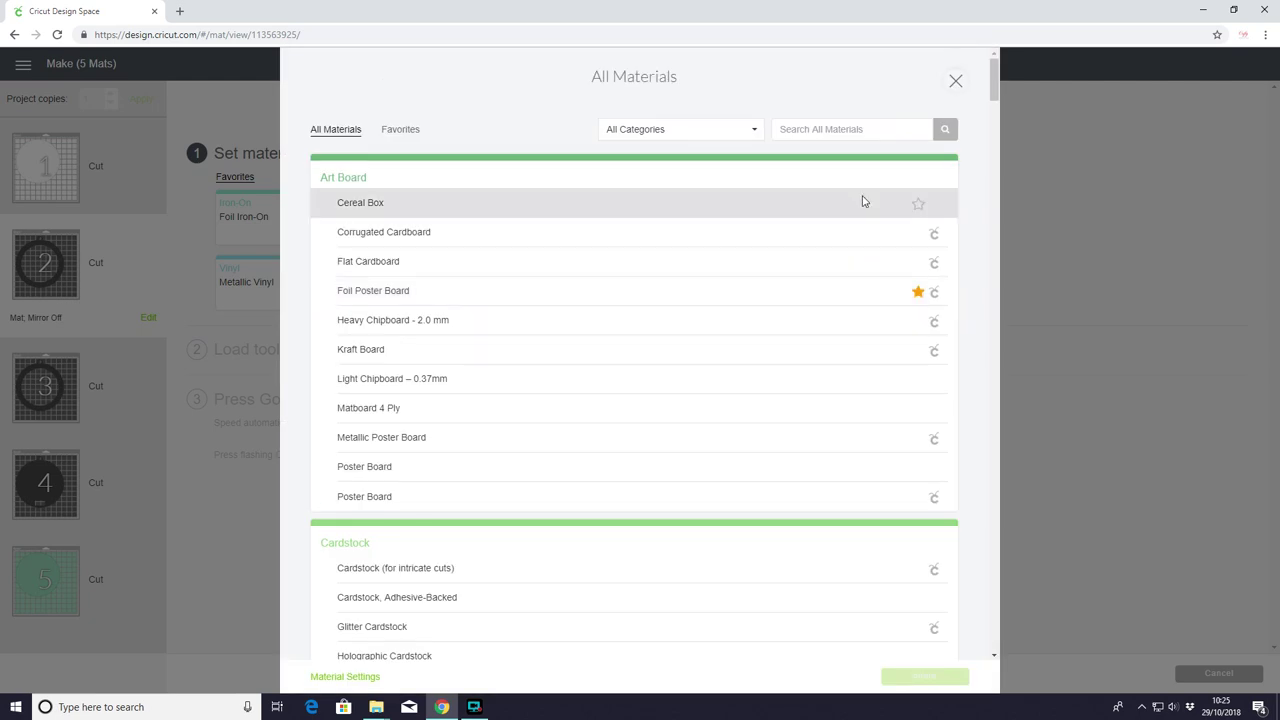
left_click(478, 320)
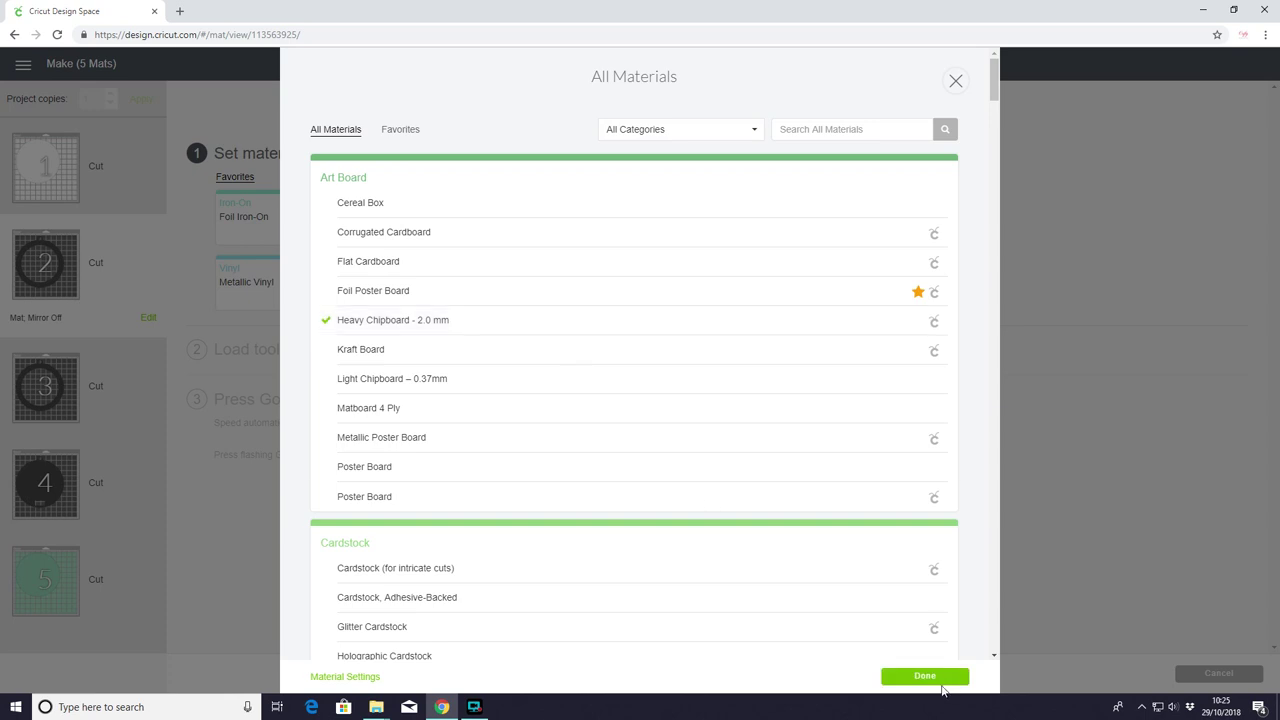
left_click(925, 677)
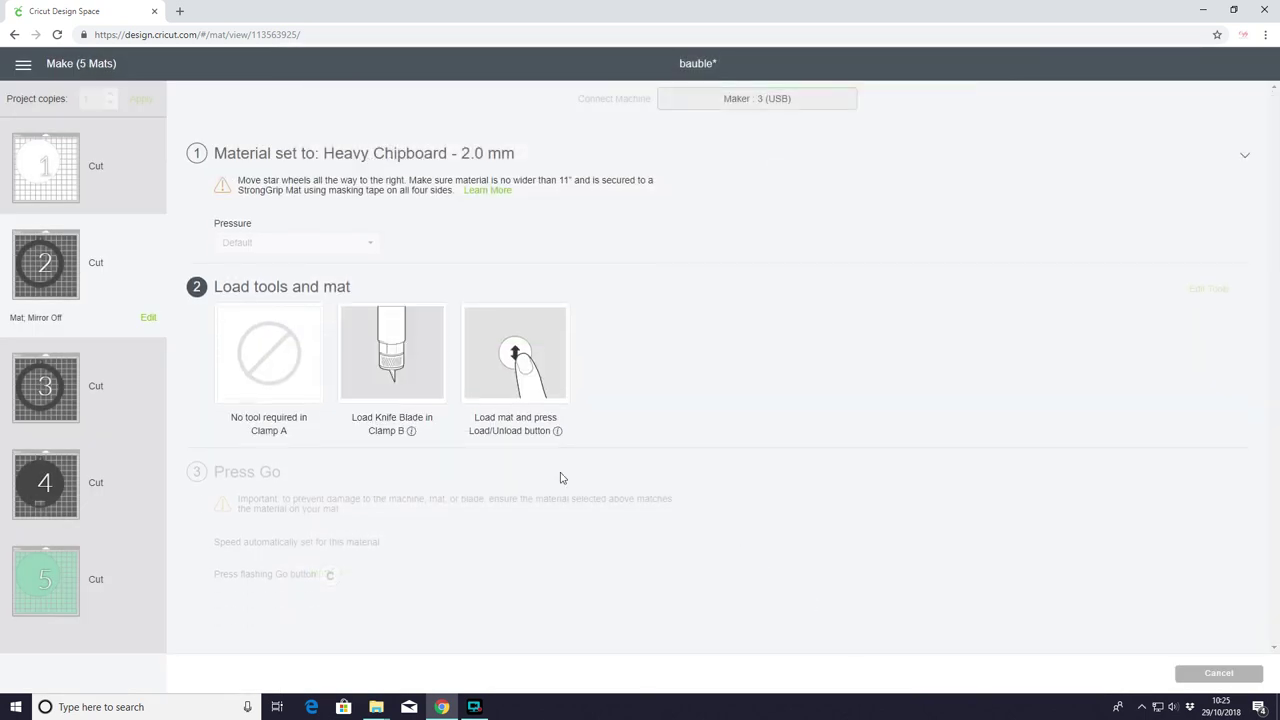
Step: Set the material for mat 1, the white circle, to Foil Acetate from the Plastic category
left_click(44, 132)
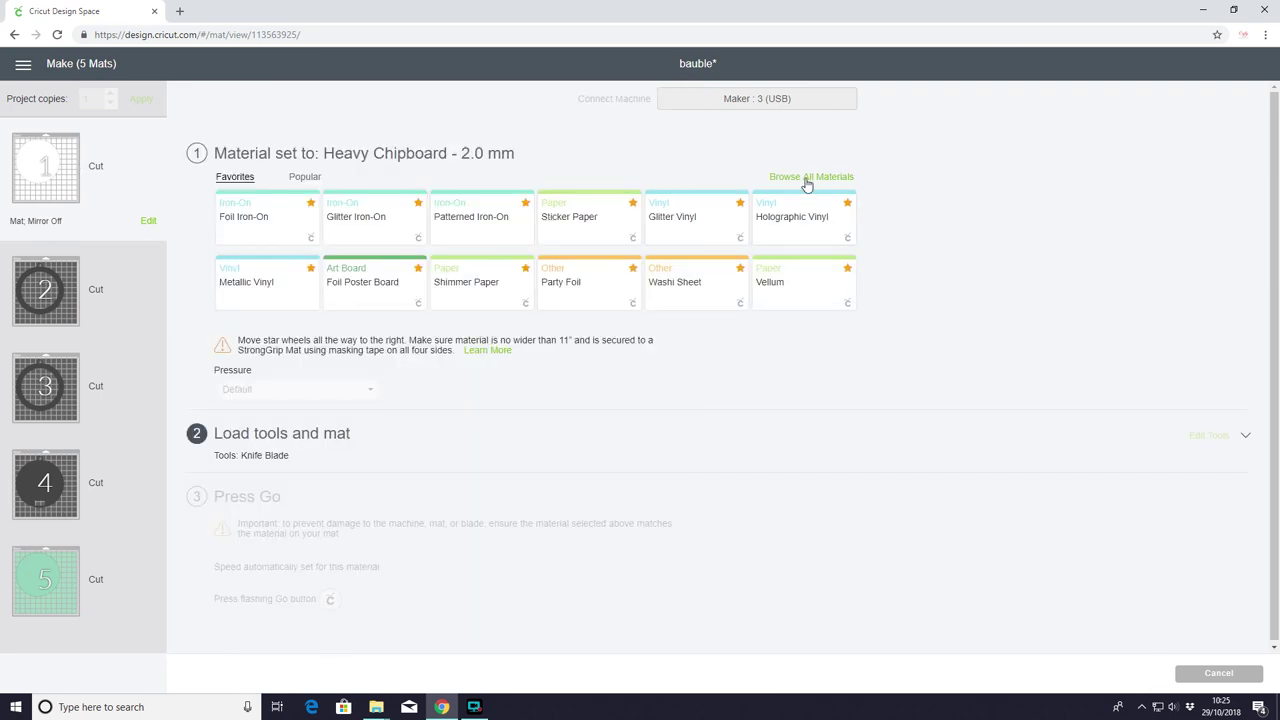
left_click(807, 185)
scroll(812, 242, "down", 3)
scroll(812, 242, "down", 20)
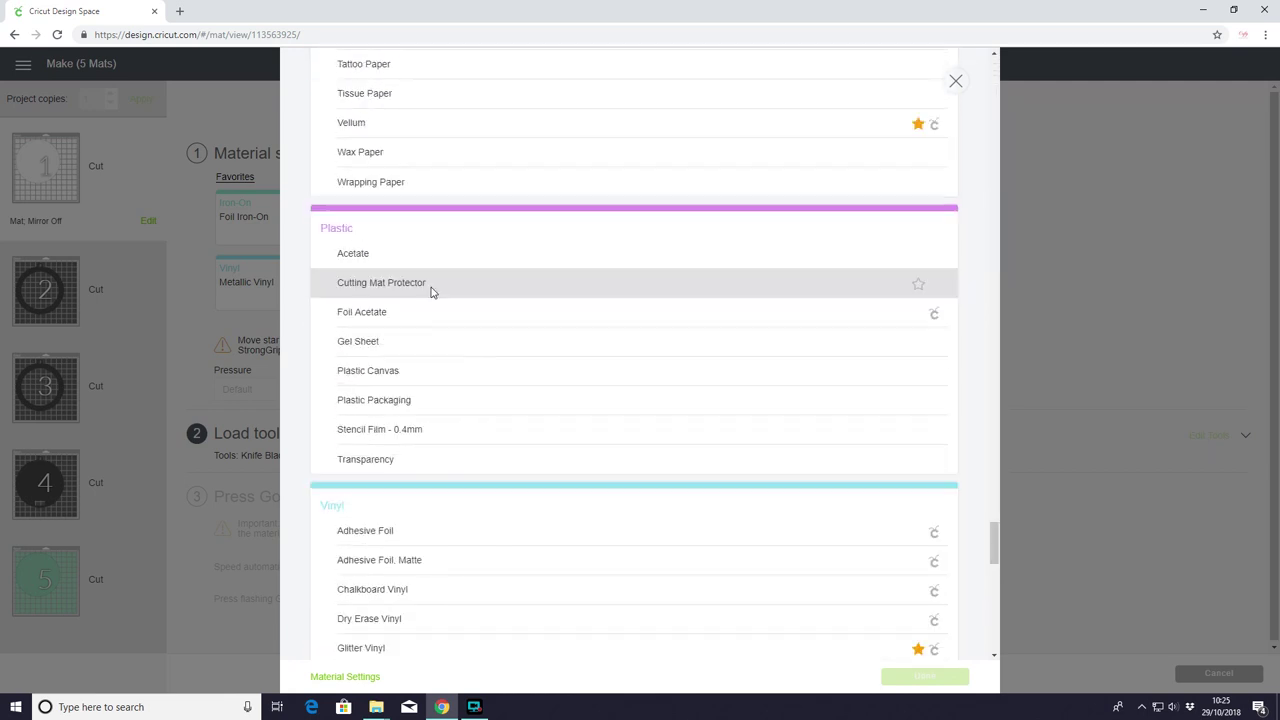
left_click(387, 314)
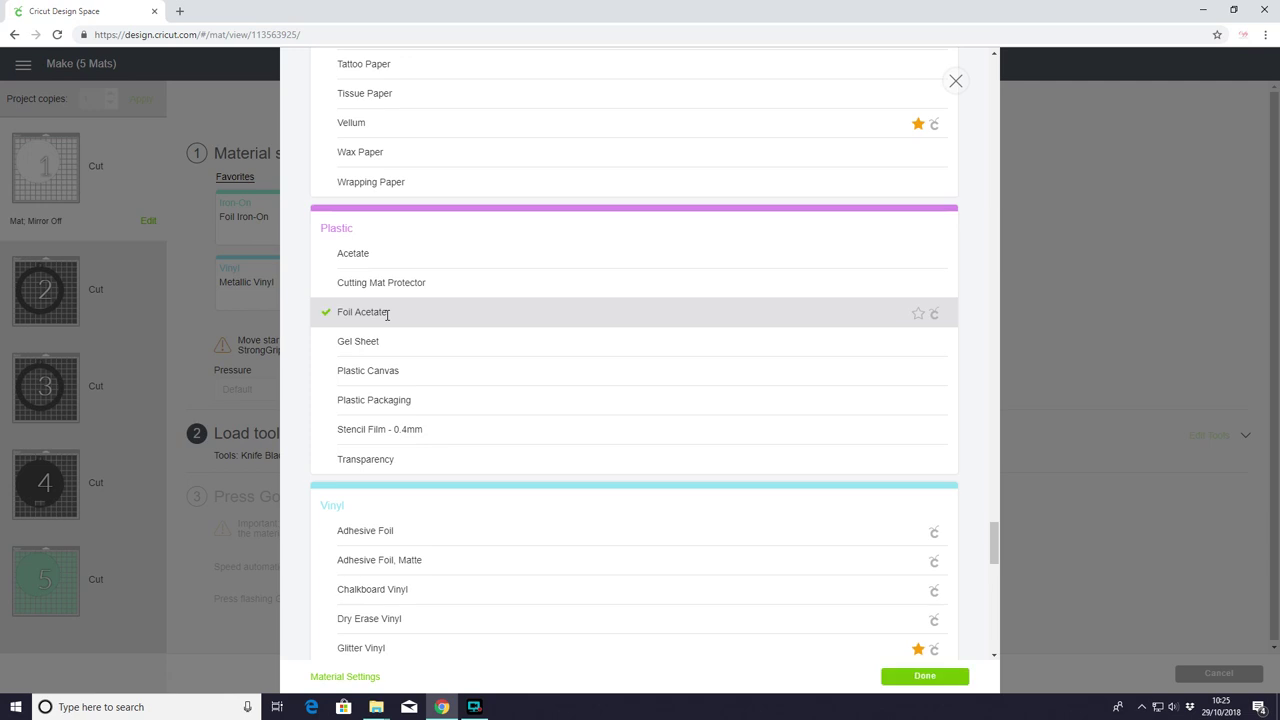
left_click(924, 677)
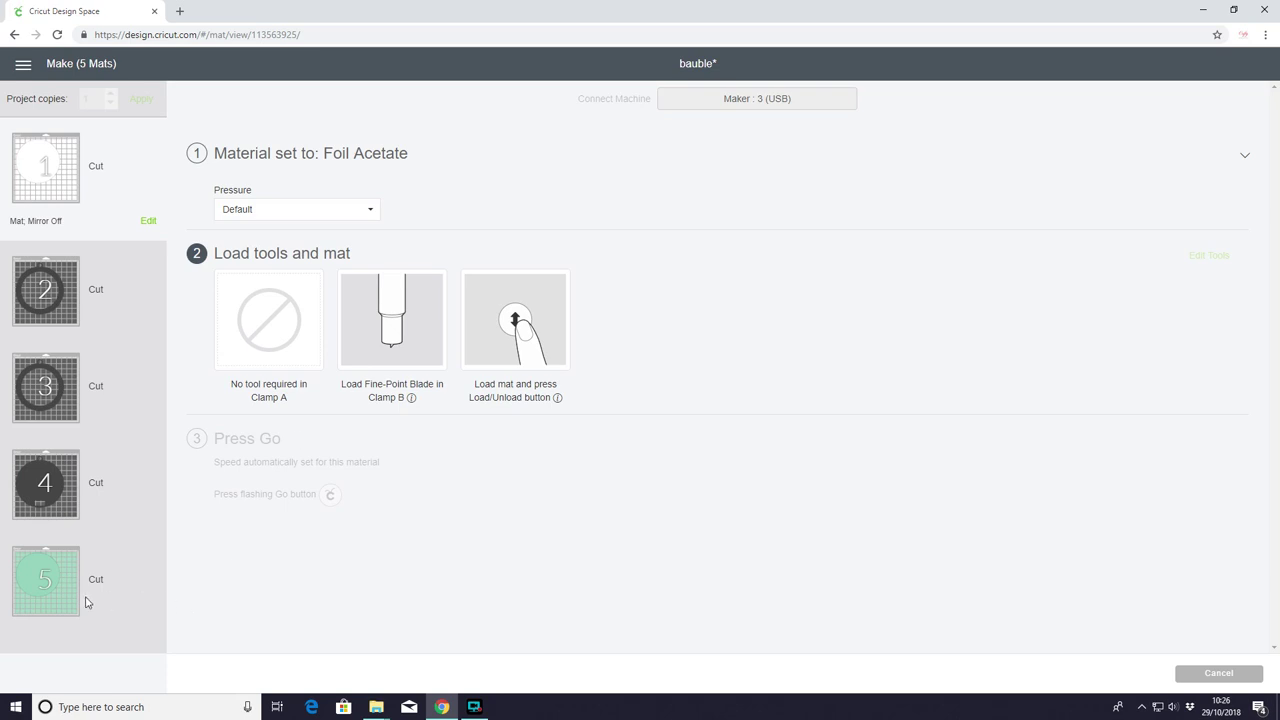
Step: Open mat 5 with the green circle for cutting setup
left_click(52, 578)
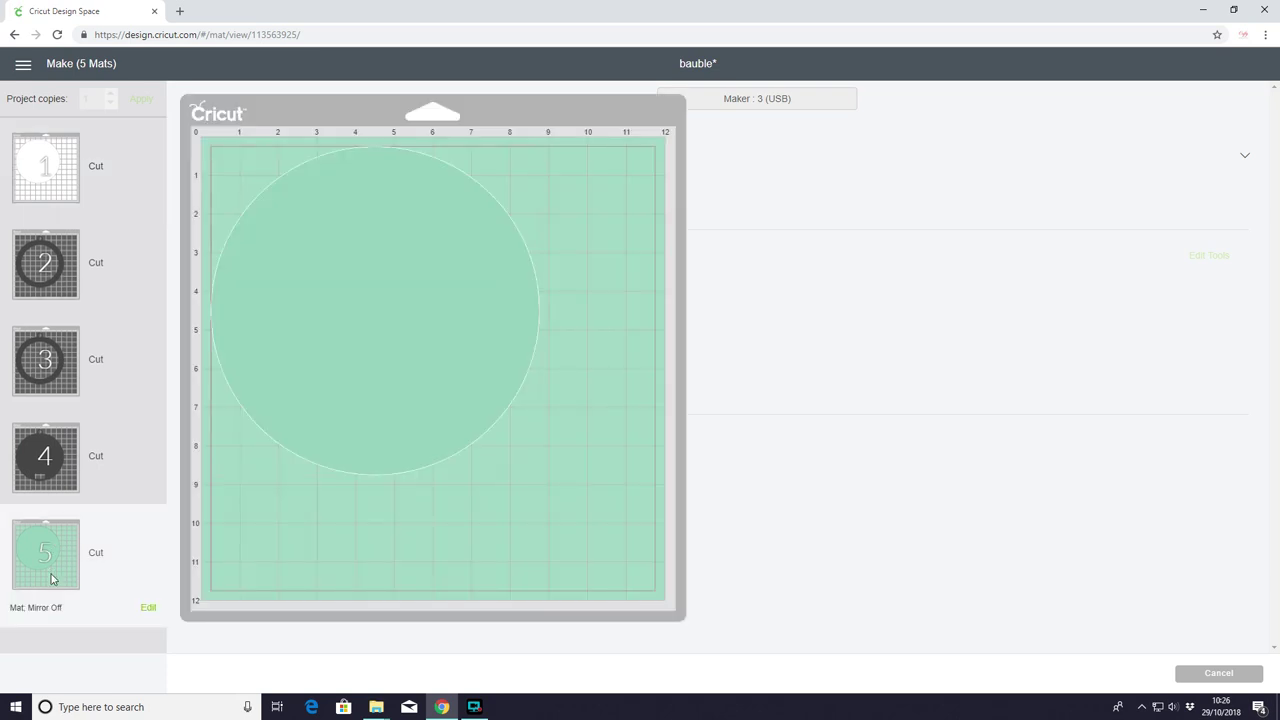